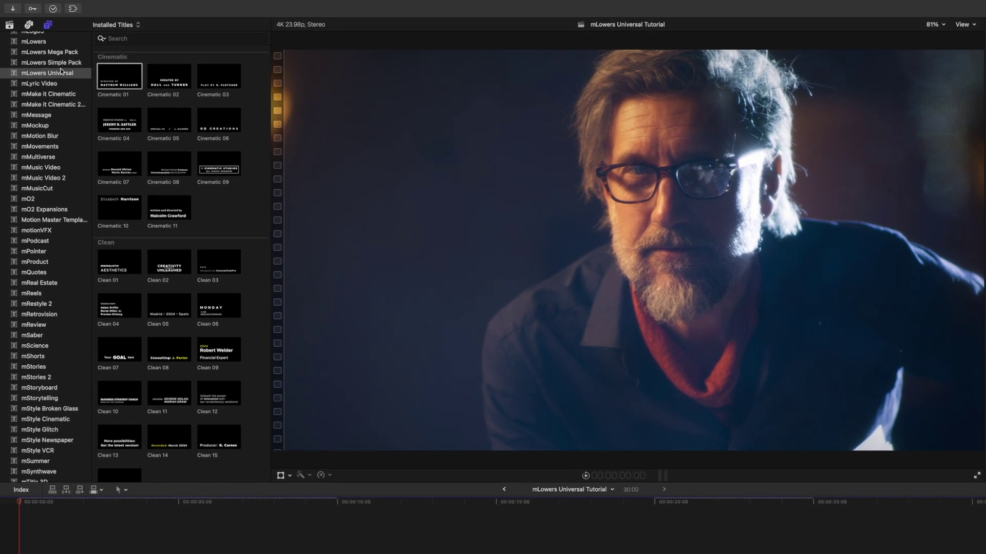
# Step: Hide the library list so the mLowers Universal titles fill a wide browser grid
pyautogui.click(47, 26)
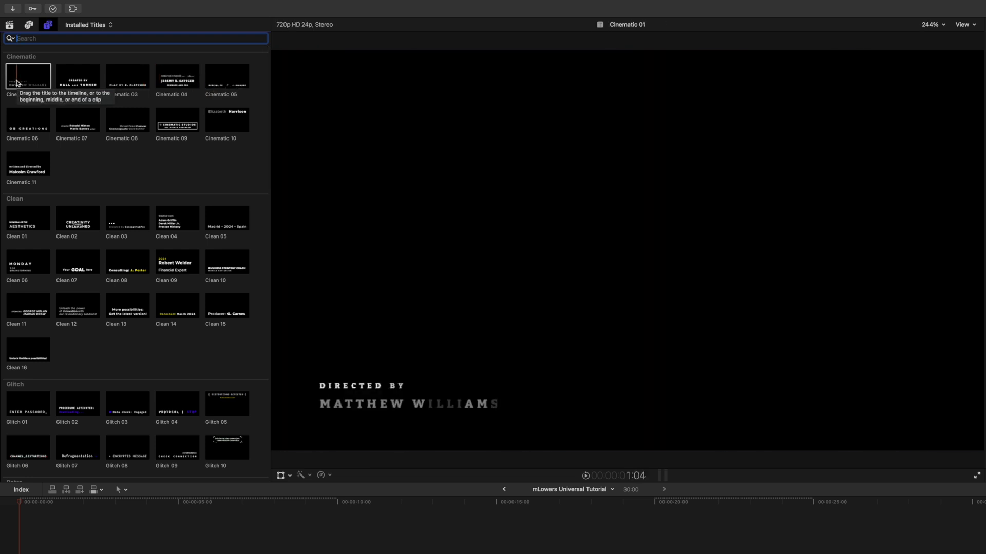
# Step: Connect the Cinematic 01 lower-third above the first clip at the playhead
pyautogui.click(16, 83)
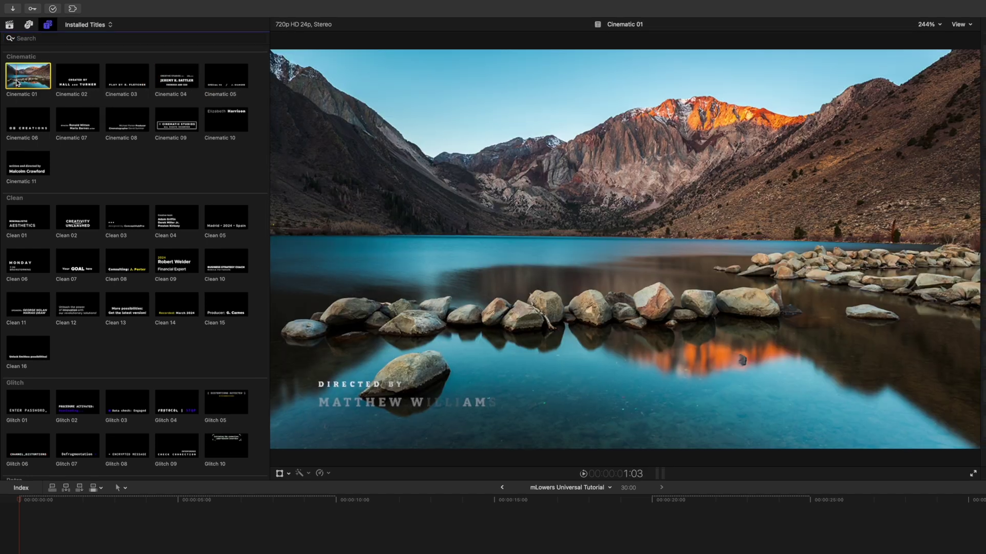
pyautogui.press('q')
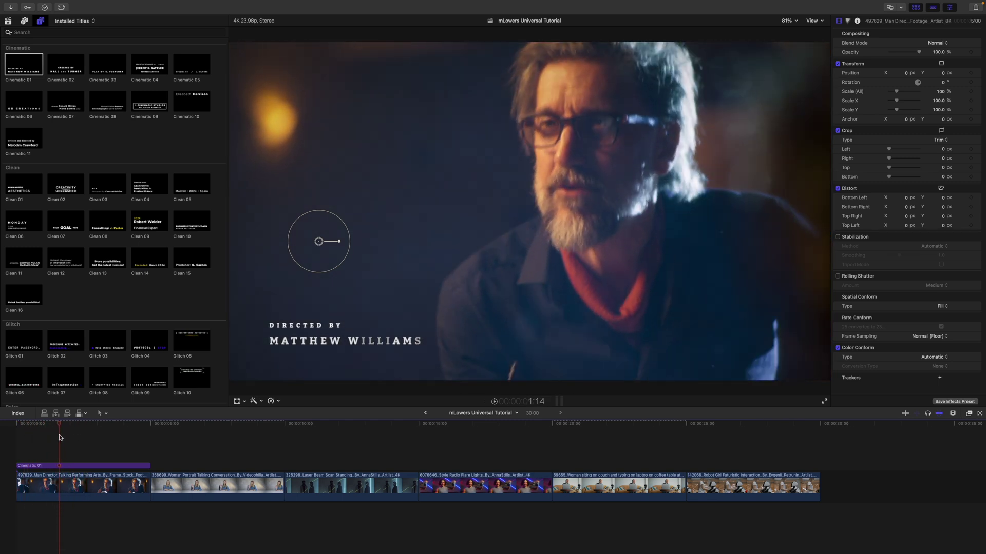
# Step: Try repositioning the Cinematic 01 title, undo it, and raise Content Float Amount to about 18%
pyautogui.click(59, 466)
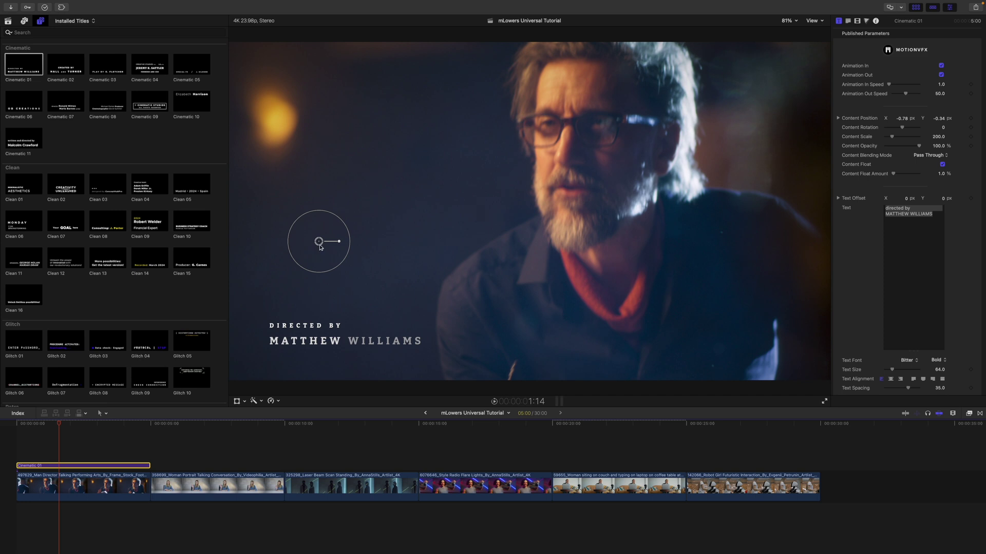
pyautogui.moveTo(319, 247); pyautogui.dragTo(349, 232)
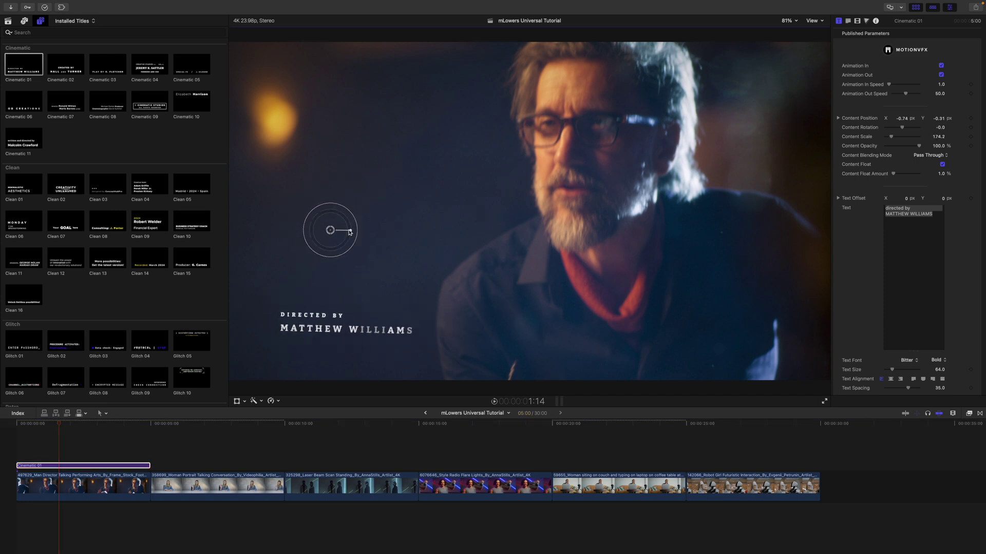
pyautogui.press('super+z')
pyautogui.press('super+z')
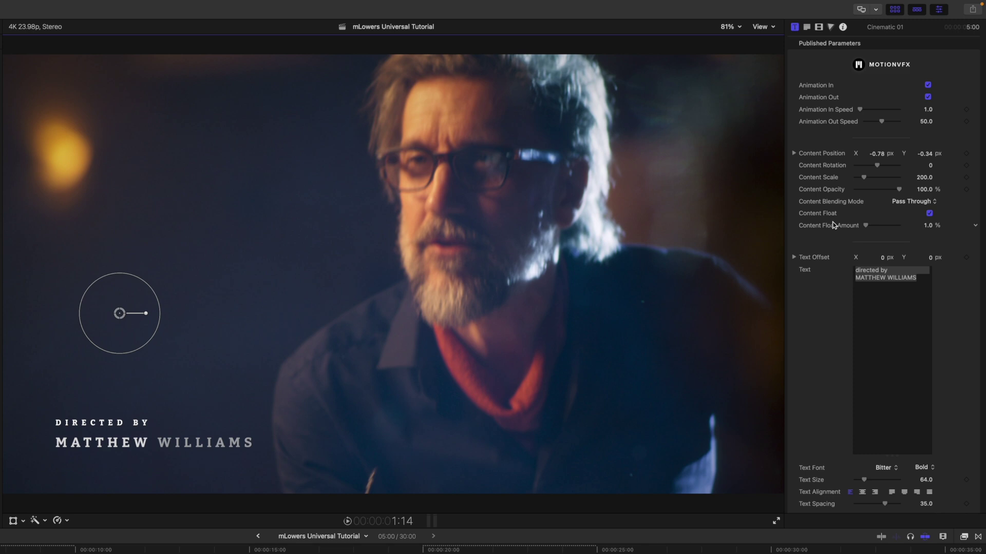
pyautogui.moveTo(866, 227); pyautogui.dragTo(866, 227)
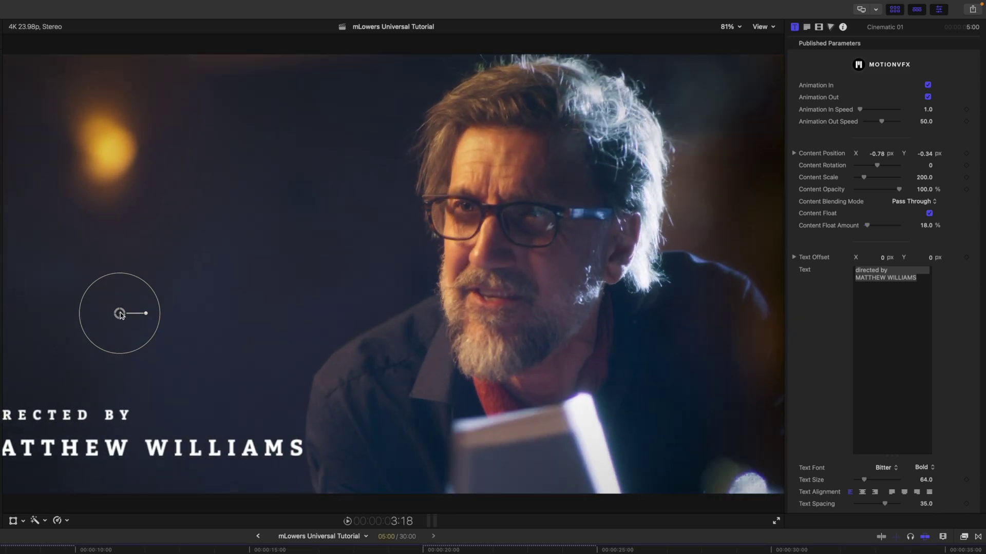
# Step: Shift the title right, preview its animation, and move the playhead to the 5-second mark
pyautogui.moveTo(121, 314); pyautogui.dragTo(243, 307)
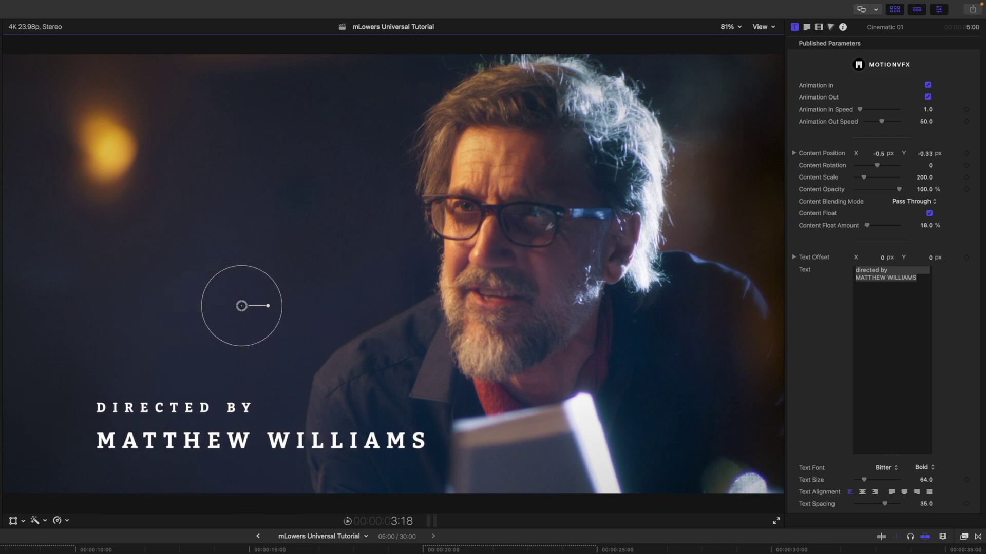
pyautogui.press('space')
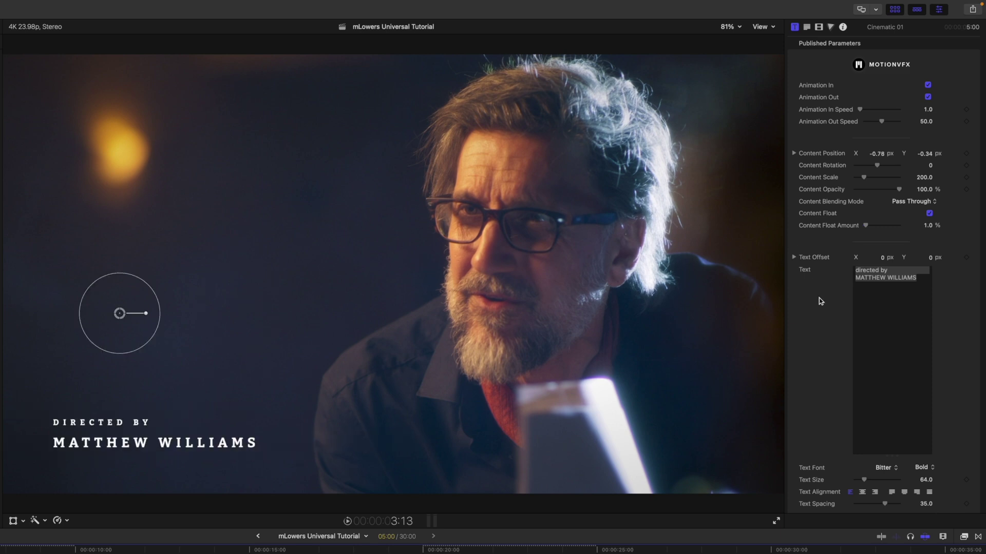
pyautogui.scroll(-3, 820, 301)
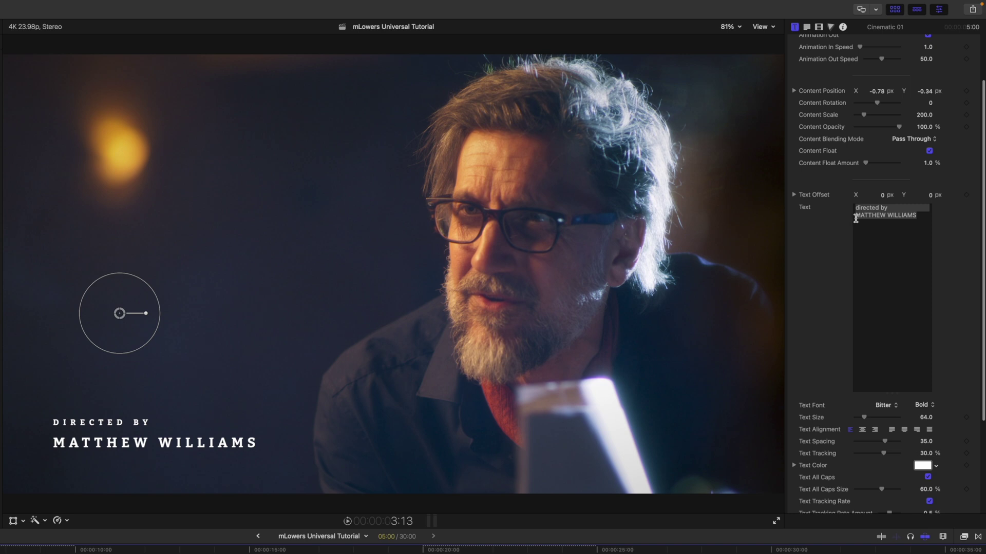
pyautogui.scroll(-6, 846, 222)
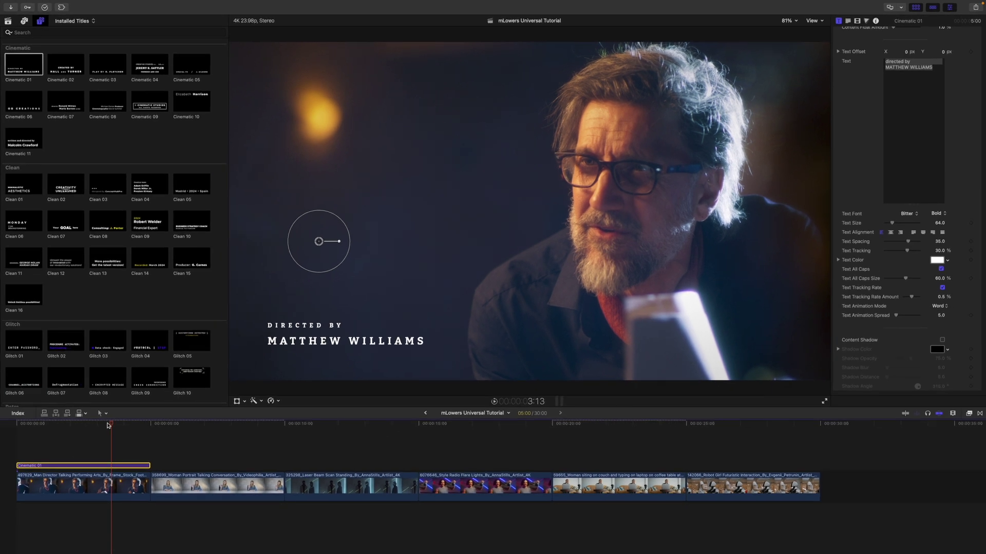
pyautogui.moveTo(107, 425); pyautogui.dragTo(150, 425)
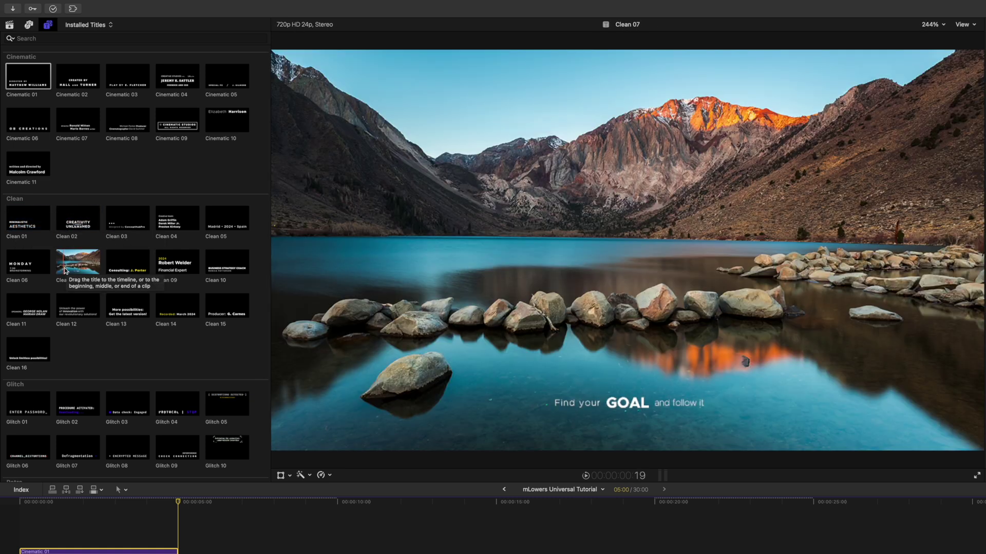
# Step: Connect Clean 07 at the 5-second mark and preview it over the woman clip
pyautogui.click(73, 270)
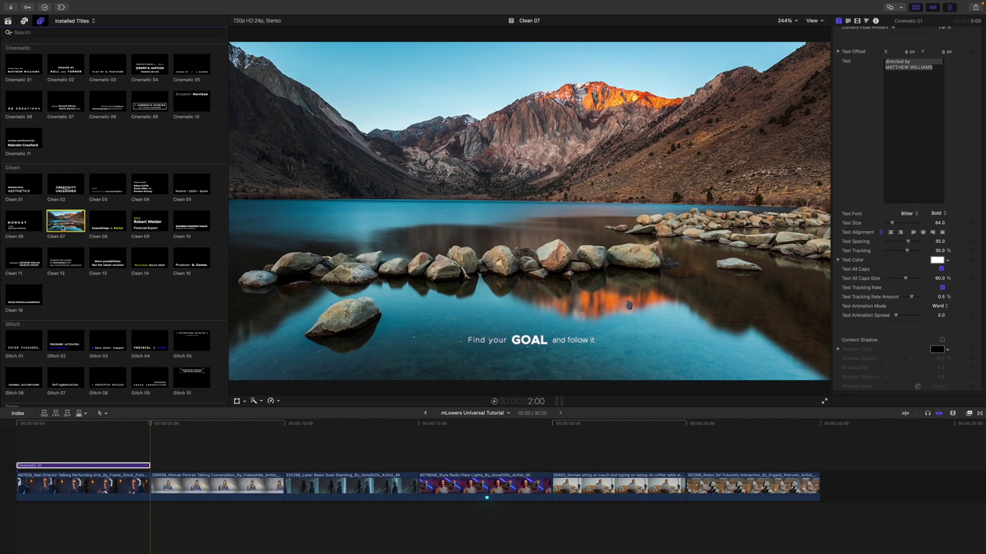
pyautogui.press('q')
pyautogui.press('space')
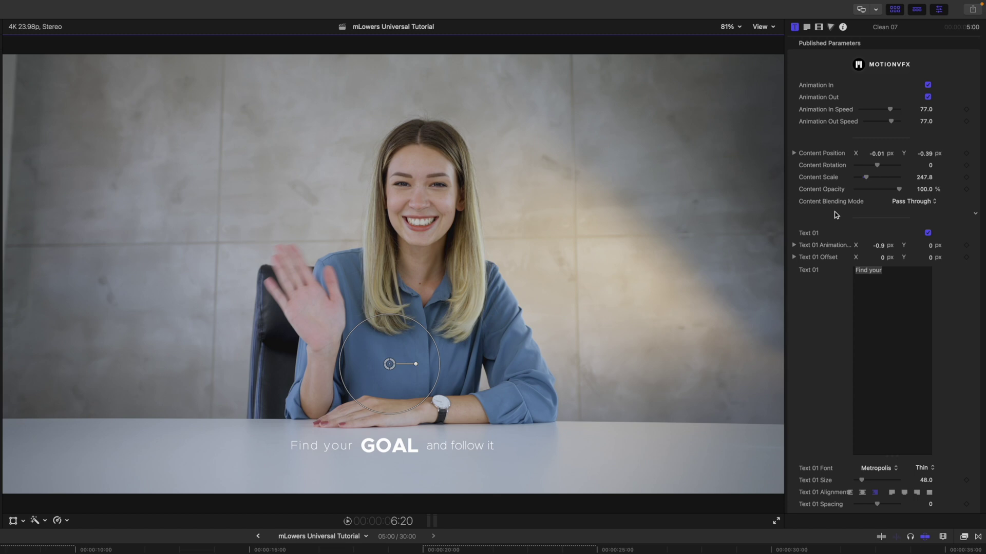
# Step: Review Clean 07's text parameters in the Inspector and select the Glitch 04 lower-third
pyautogui.scroll(-10, 835, 215)
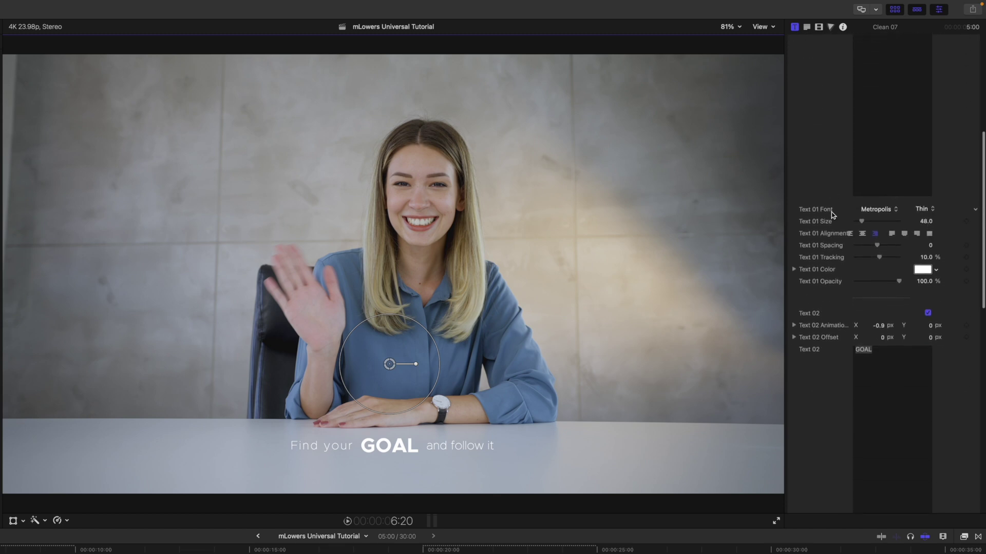
pyautogui.scroll(4, 831, 212)
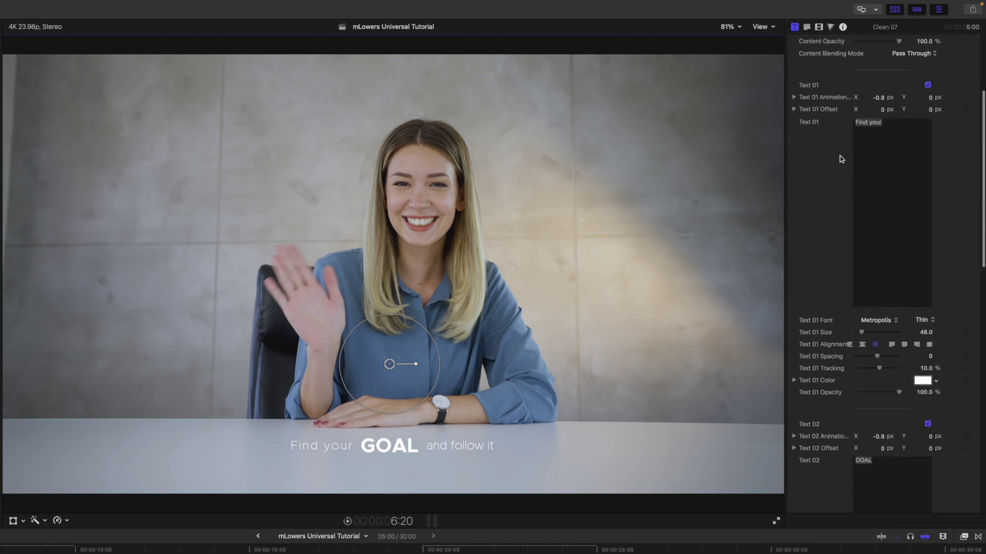
pyautogui.scroll(-20, 838, 167)
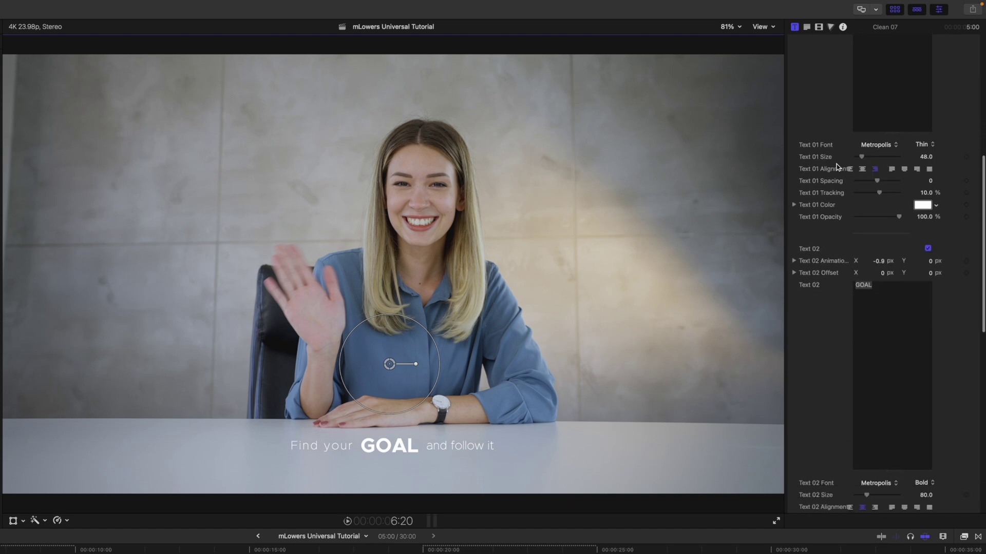
pyautogui.scroll(-6, 837, 168)
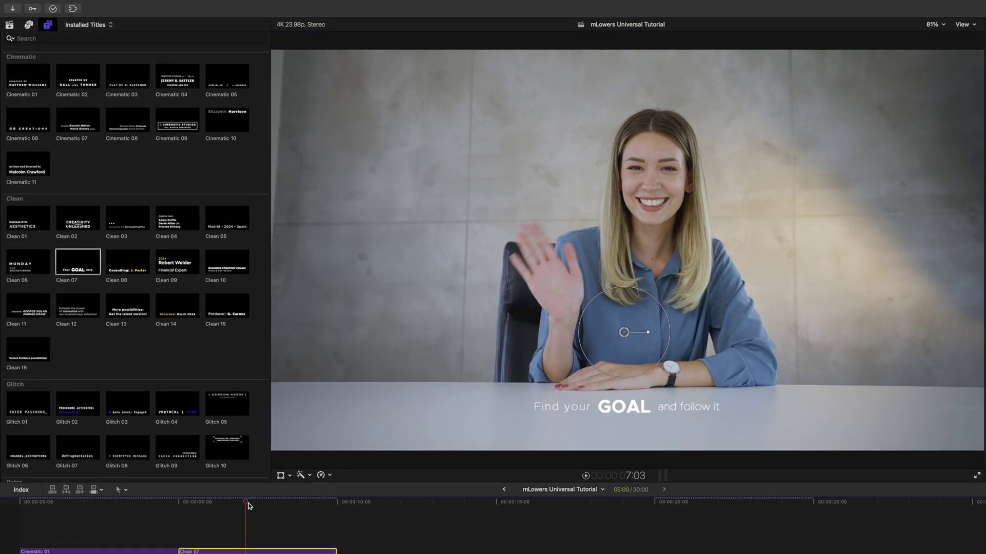
pyautogui.click(148, 365)
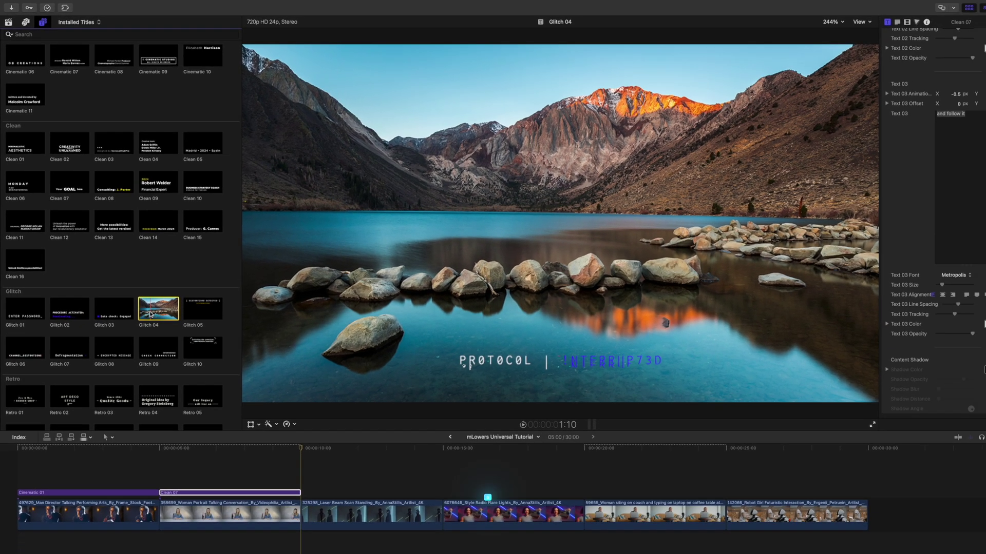
# Step: Connect Glitch 04, shift its PROTOCOL text up-left, and reveal the flicker and extra colour settings
pyautogui.press('q')
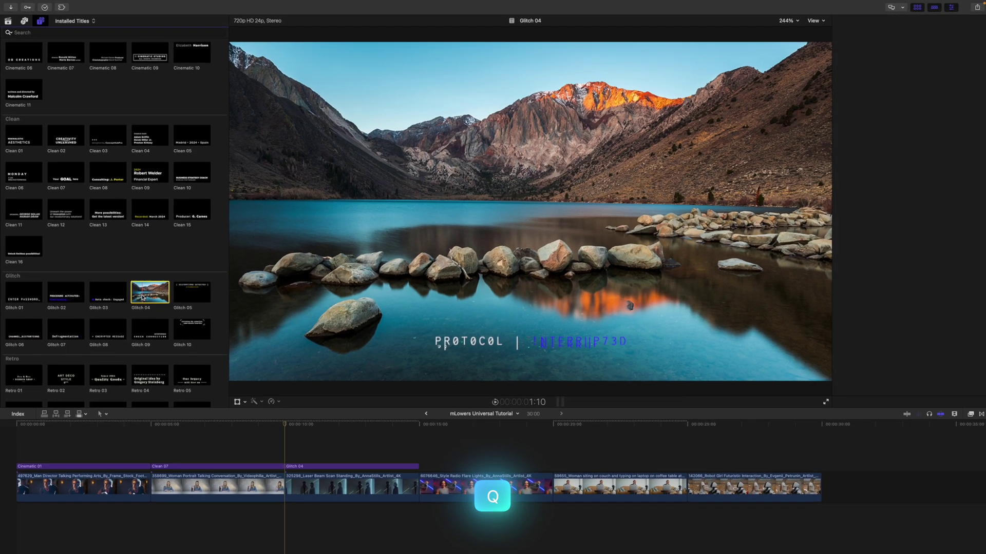
pyautogui.press('space')
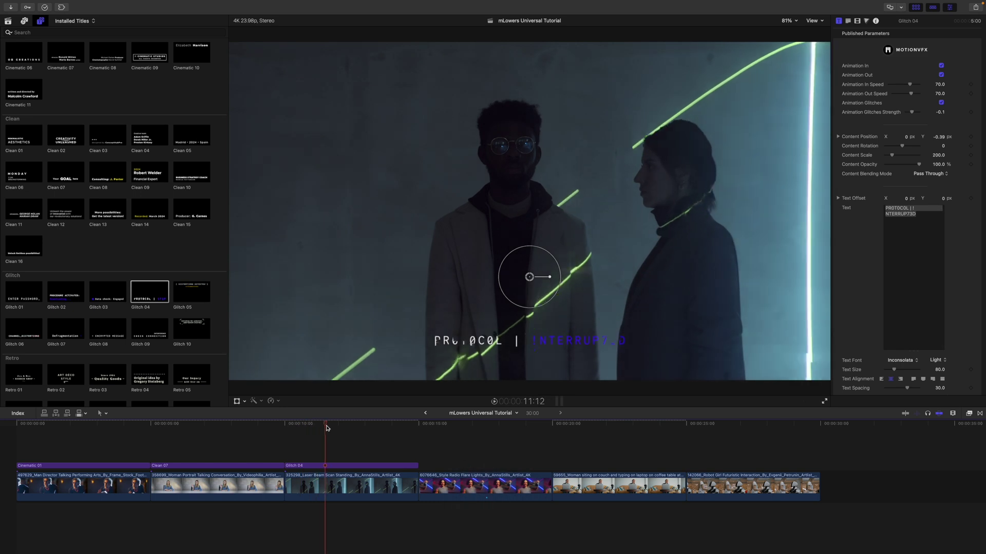
pyautogui.moveTo(529, 278); pyautogui.dragTo(370, 136)
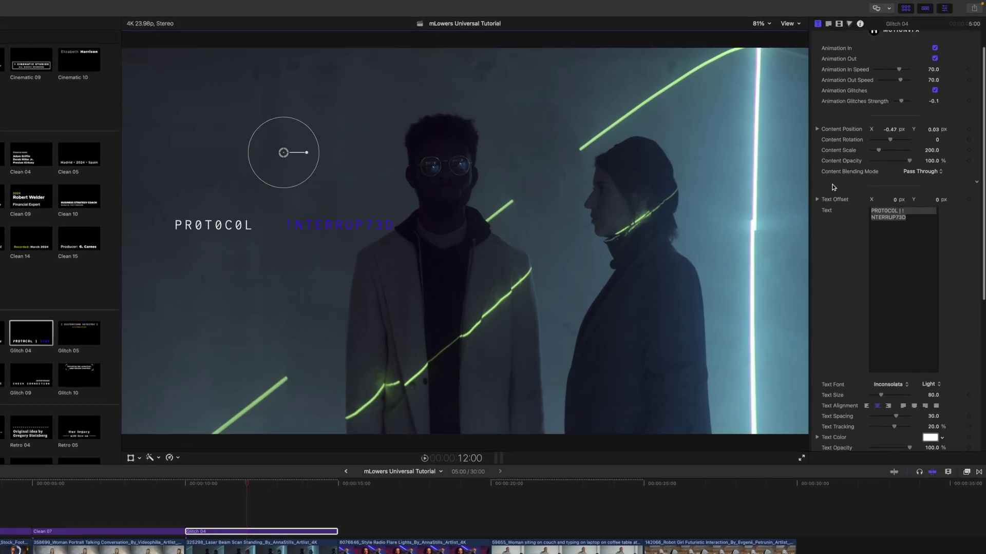
pyautogui.scroll(-3, 865, 149)
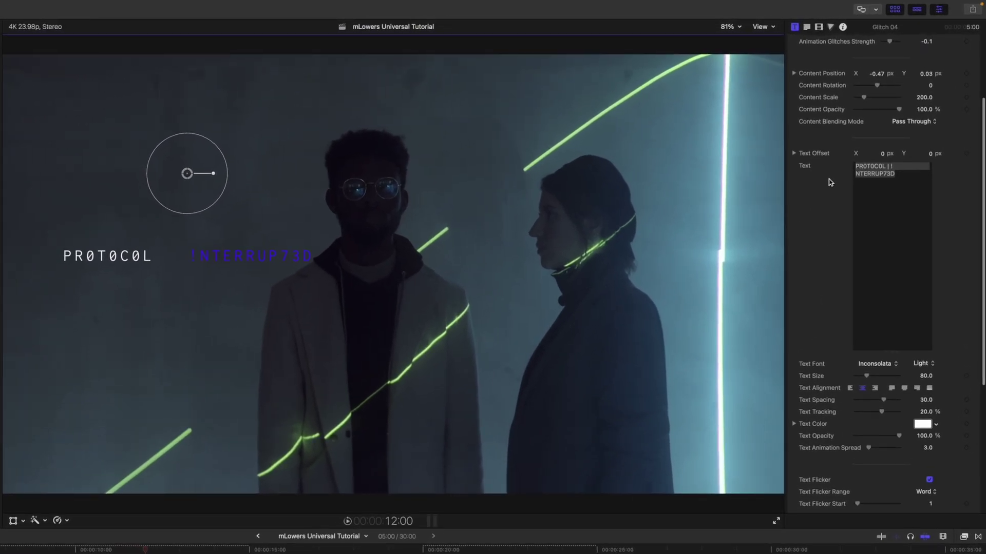
pyautogui.scroll(-8, 830, 177)
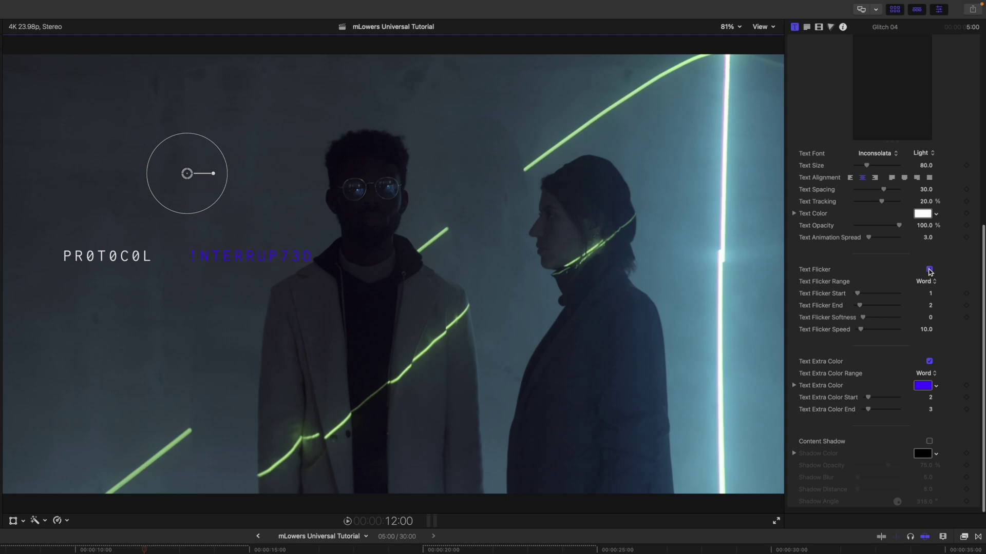
# Step: Keep Flicker Range at Word and set Text Extra Color to the neon line's green
pyautogui.click(916, 283)
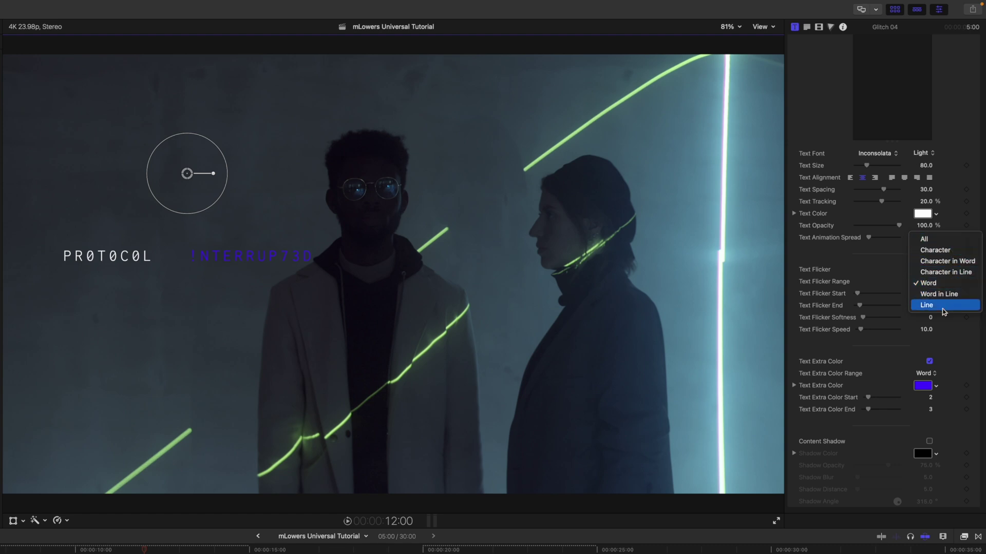
pyautogui.click(946, 283)
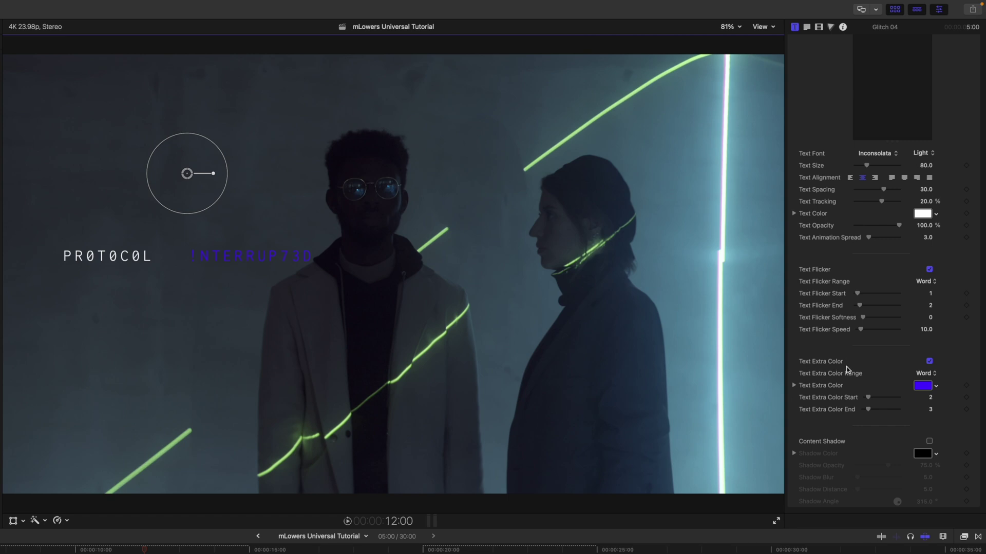
pyautogui.click(923, 386)
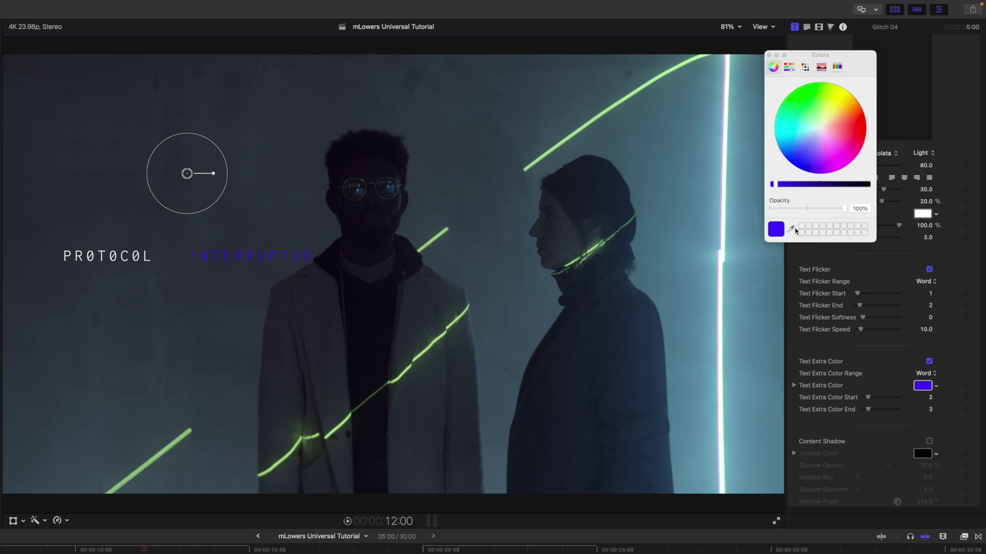
pyautogui.click(791, 230)
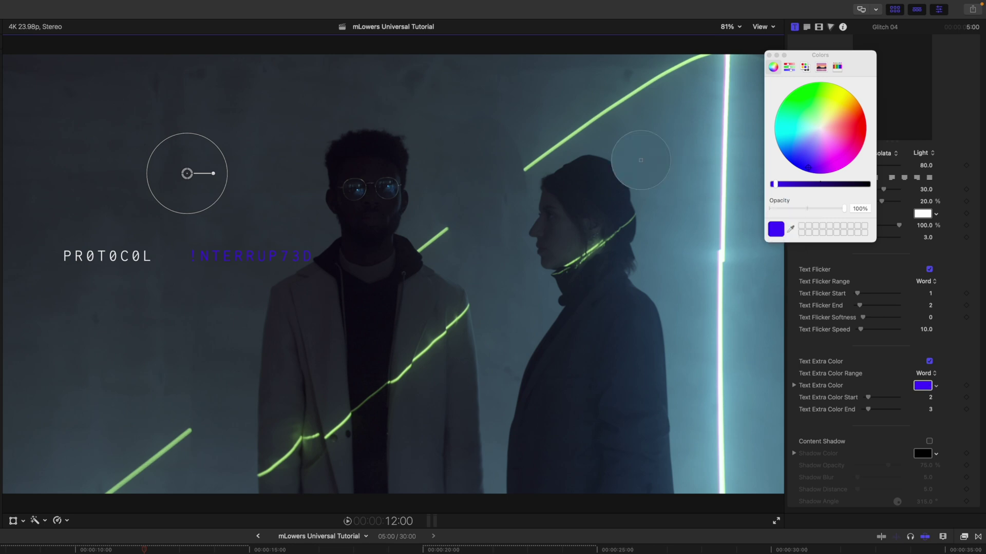
pyautogui.click(593, 126)
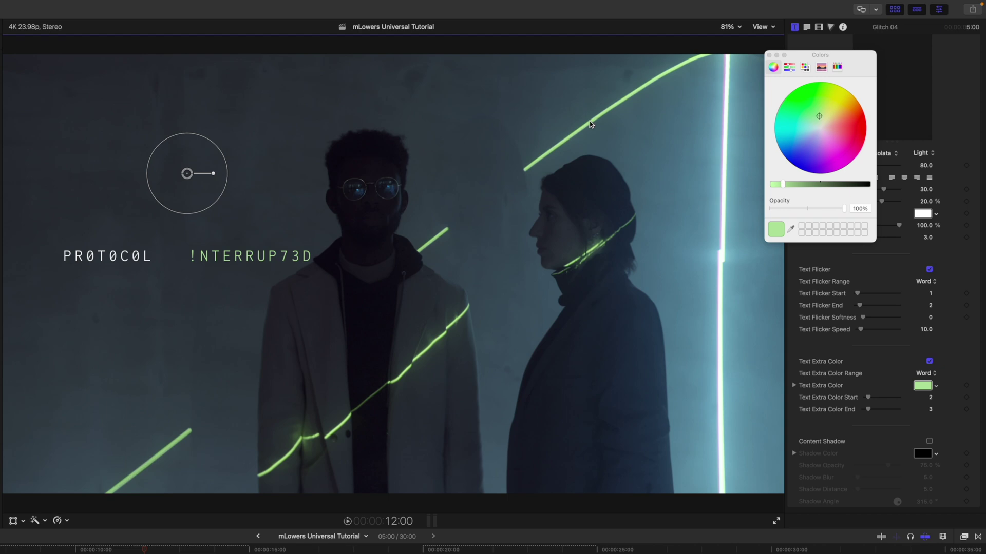
# Step: Preview the Glitch 04 title from its start and close the Colors window
pyautogui.click(83, 550)
pyautogui.press('space')
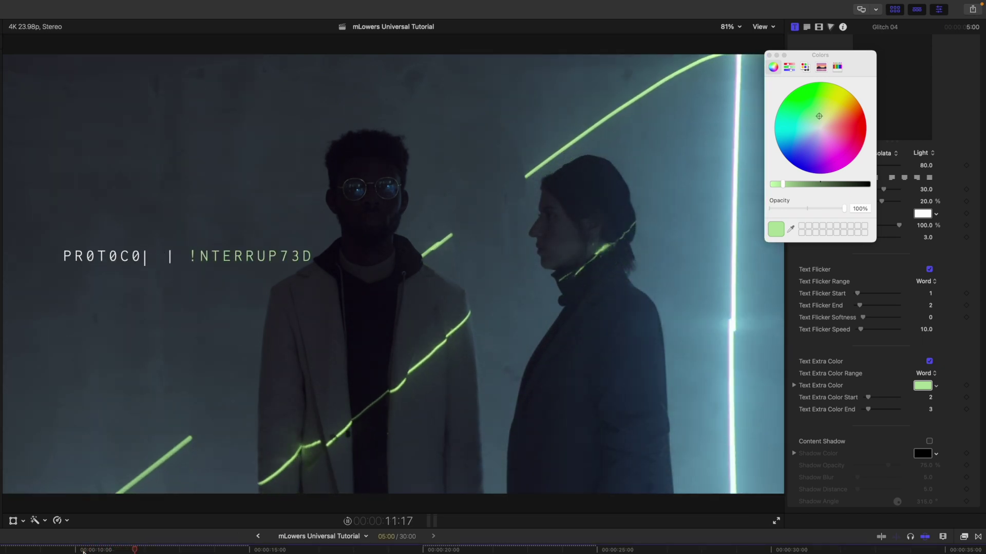
pyautogui.press('space')
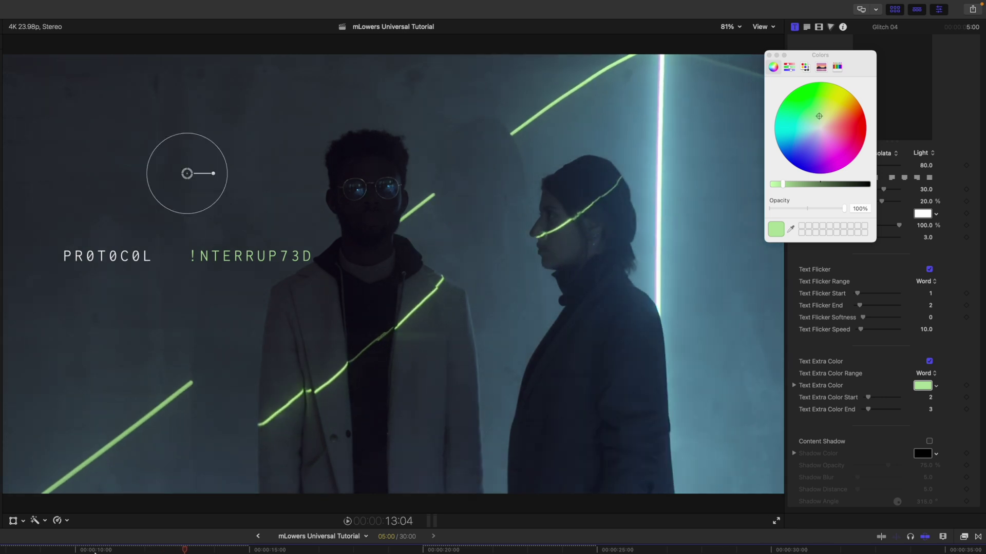
pyautogui.click(768, 56)
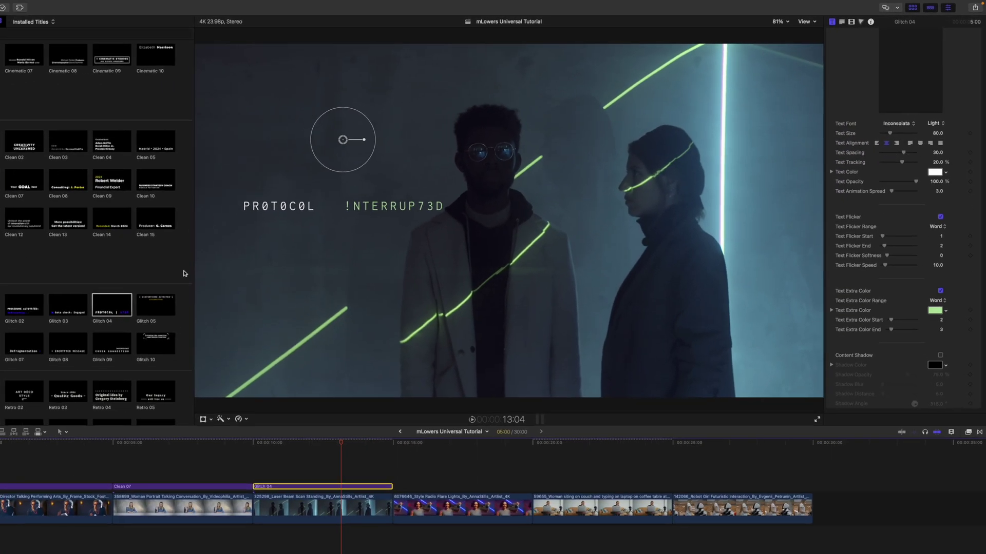
# Step: Connect the Retro 06 title at the start of the boombox clip
pyautogui.scroll(-1, 219, 262)
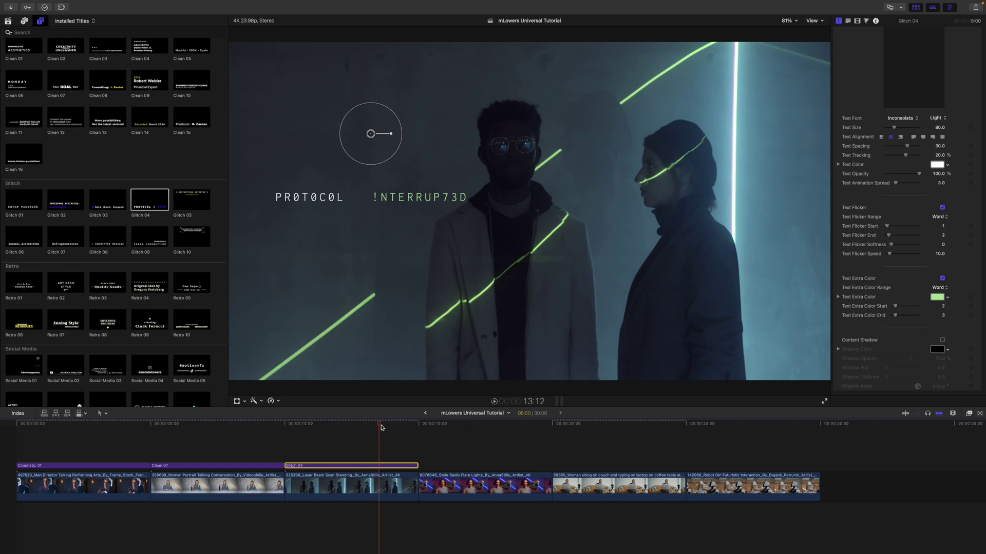
pyautogui.press('Down')
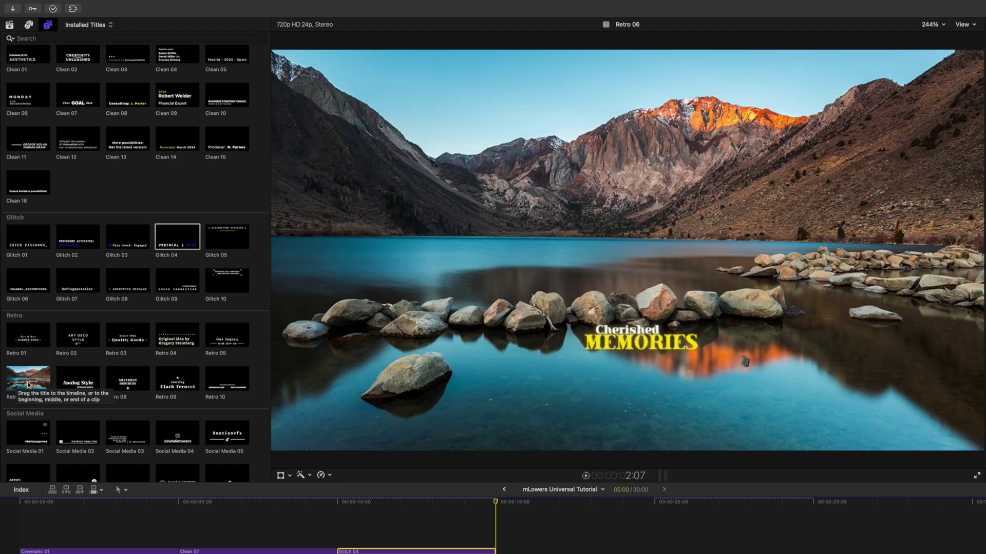
pyautogui.click(28, 384)
pyautogui.press('q')
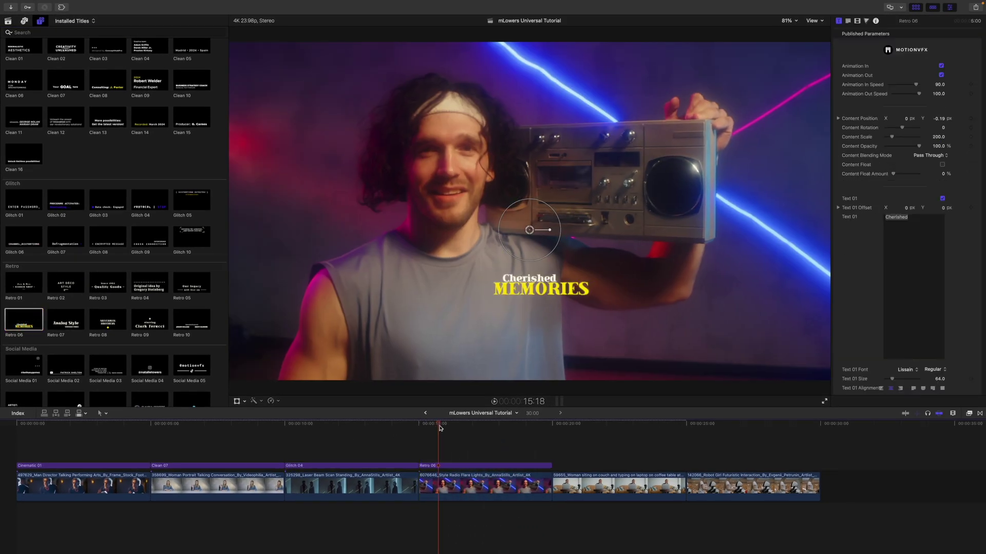
# Step: Enlarge the Cherished MEMORIES title to about 300% and place it lower right
pyautogui.click(458, 466)
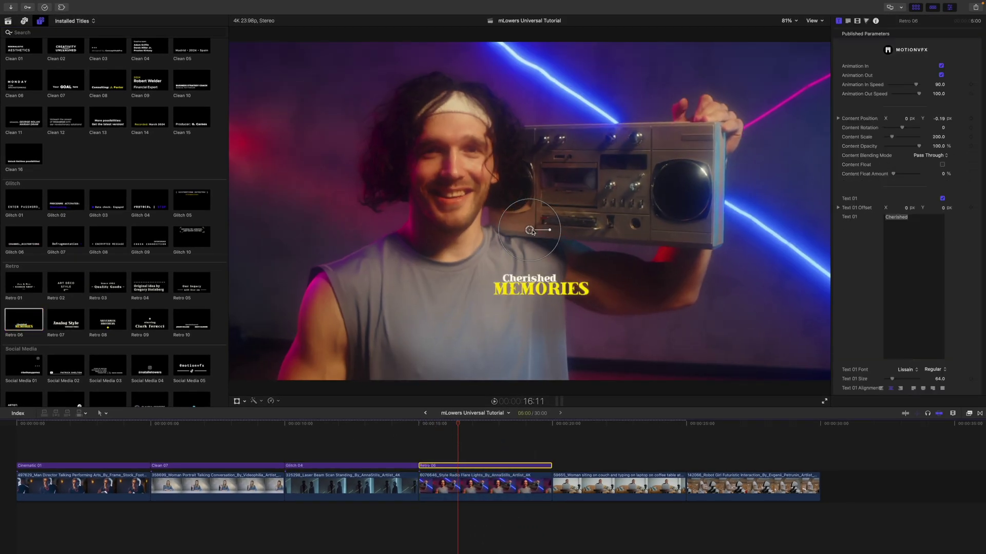
pyautogui.moveTo(532, 232); pyautogui.dragTo(618, 268)
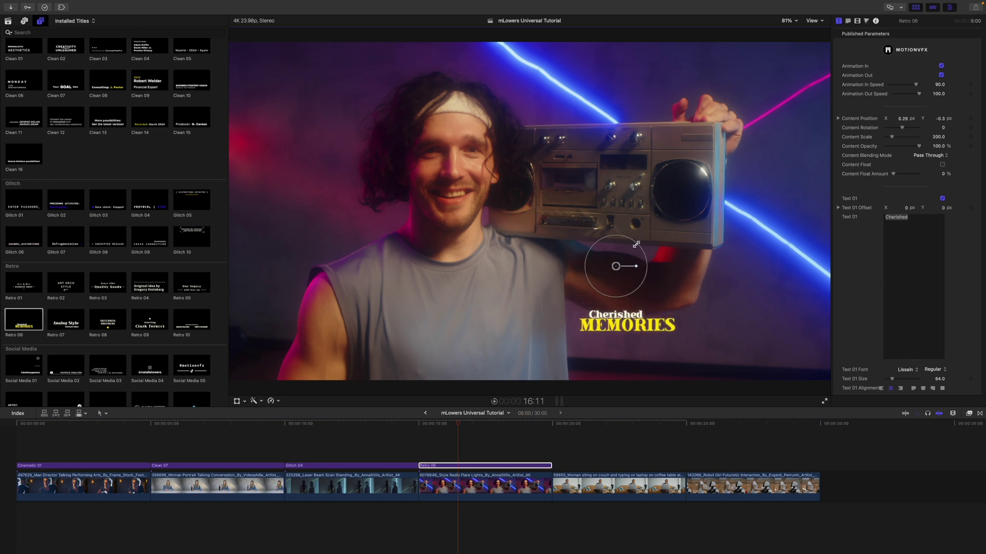
pyautogui.moveTo(636, 245); pyautogui.dragTo(648, 233)
pyautogui.moveTo(616, 266); pyautogui.dragTo(634, 277)
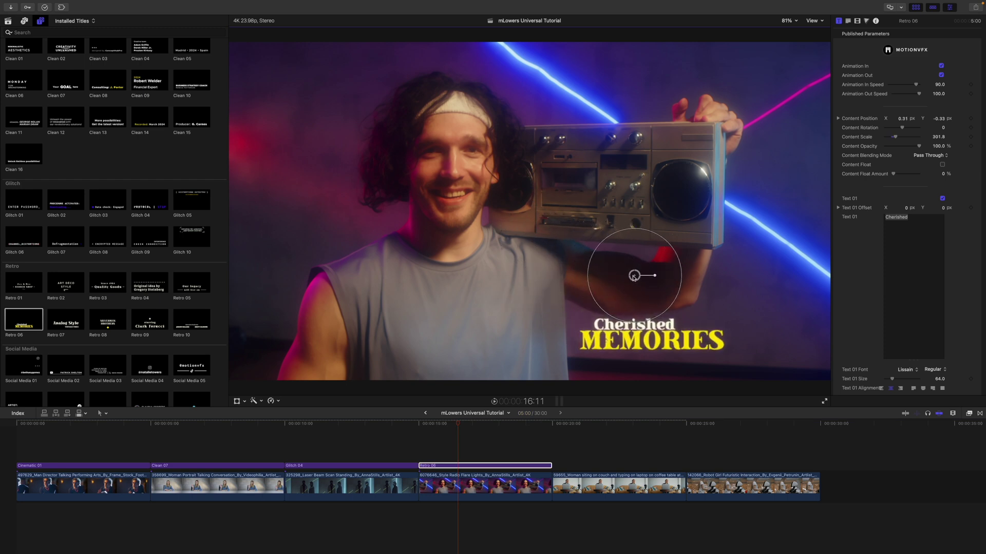
# Step: Set the MEMORIES Text 02 Color to magenta sampled from the video, then move the playhead to 20:00
pyautogui.scroll(-5, 864, 236)
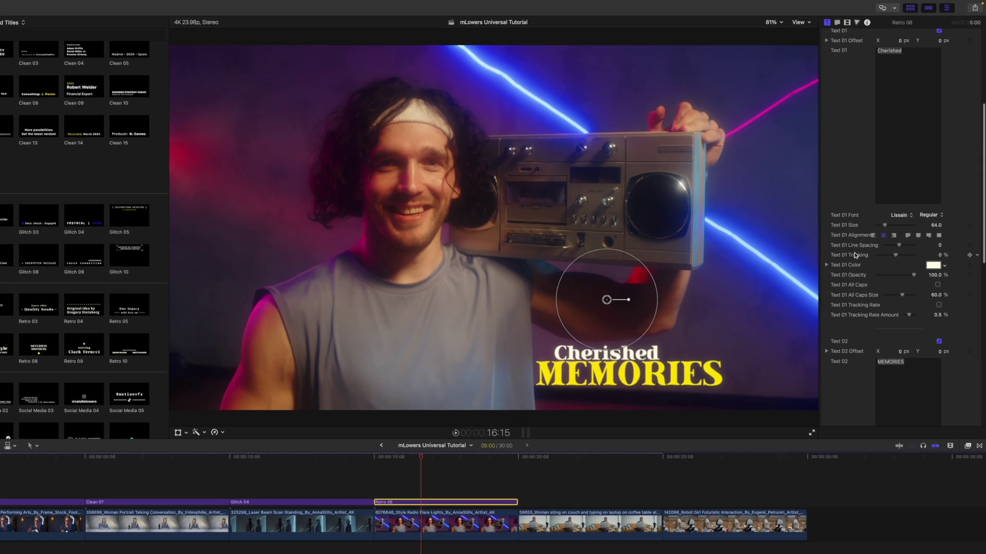
pyautogui.scroll(-8, 855, 255)
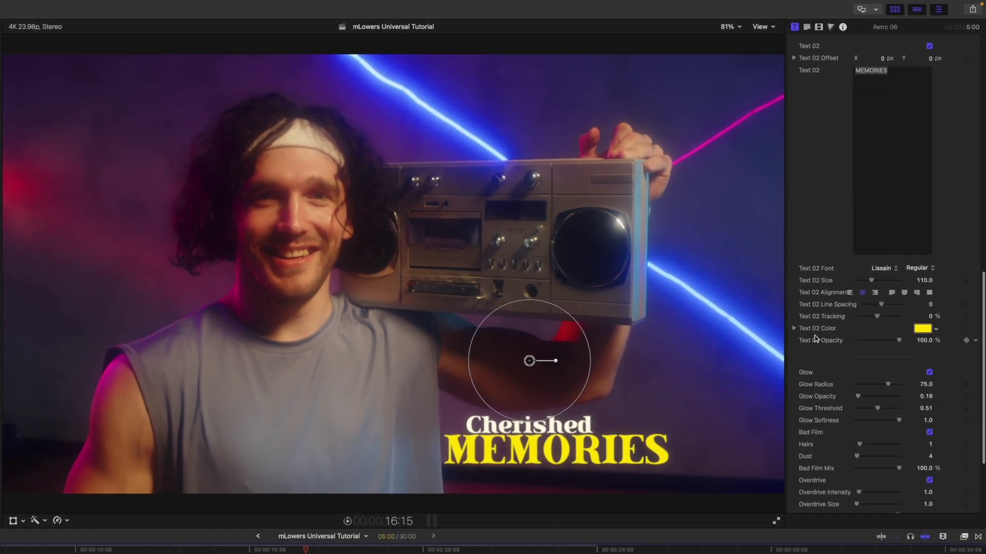
pyautogui.click(922, 329)
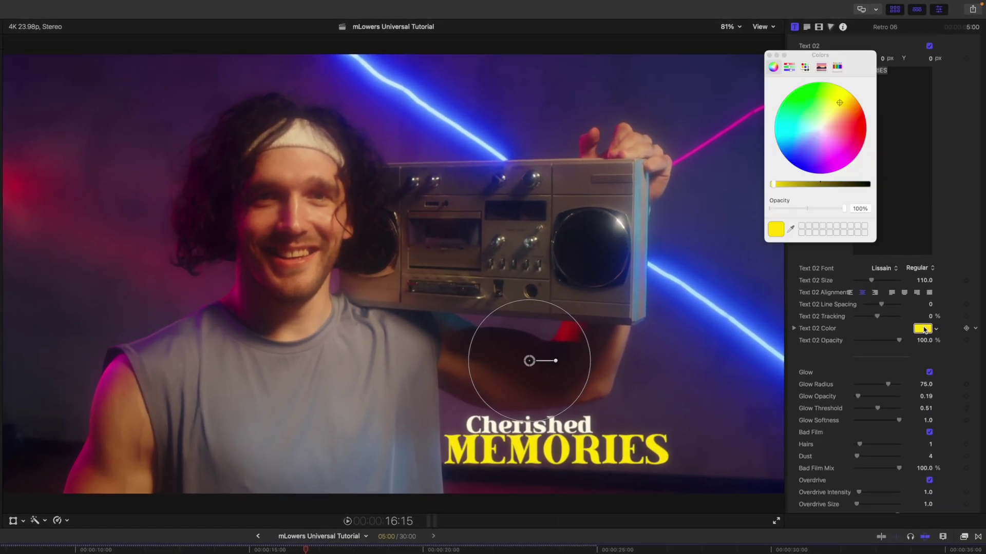
pyautogui.click(791, 229)
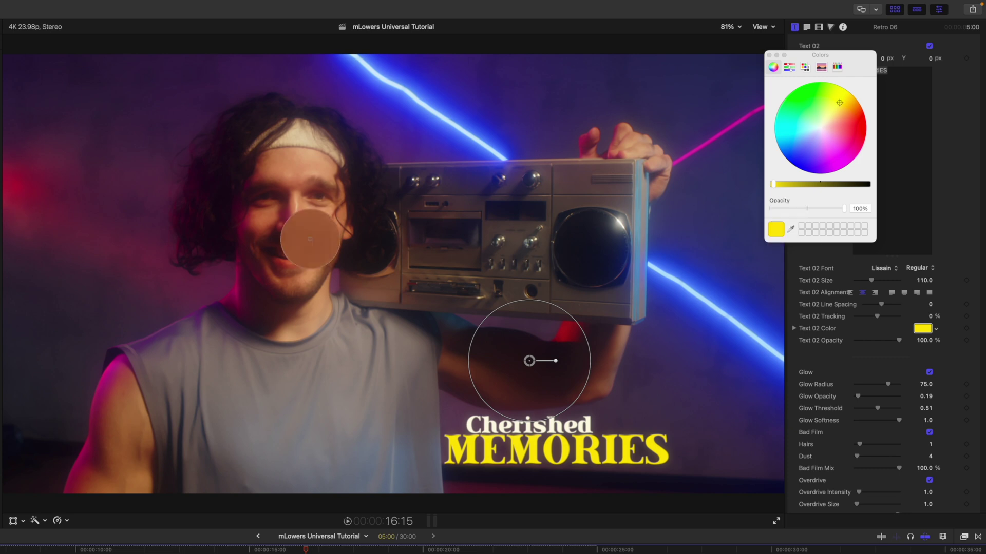
pyautogui.click(114, 373)
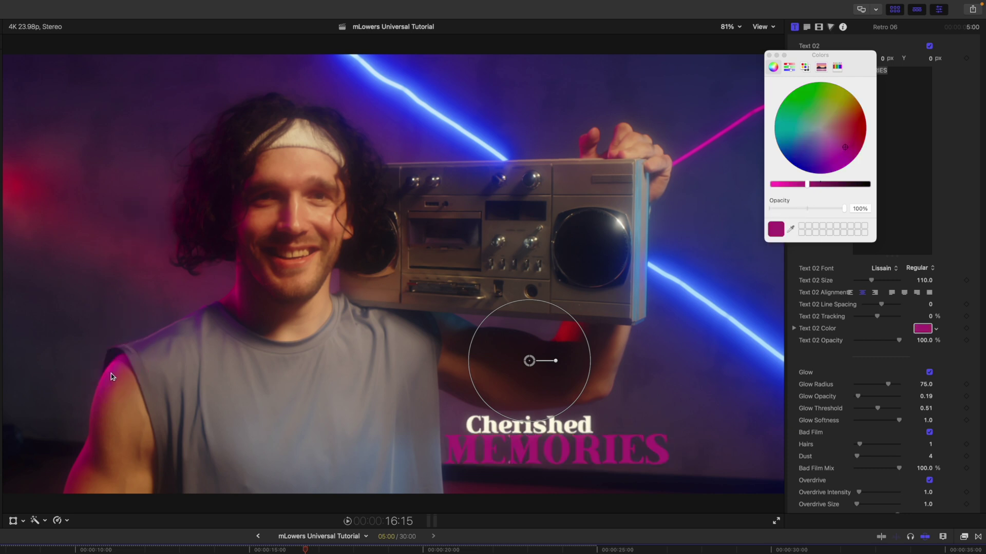
pyautogui.click(768, 55)
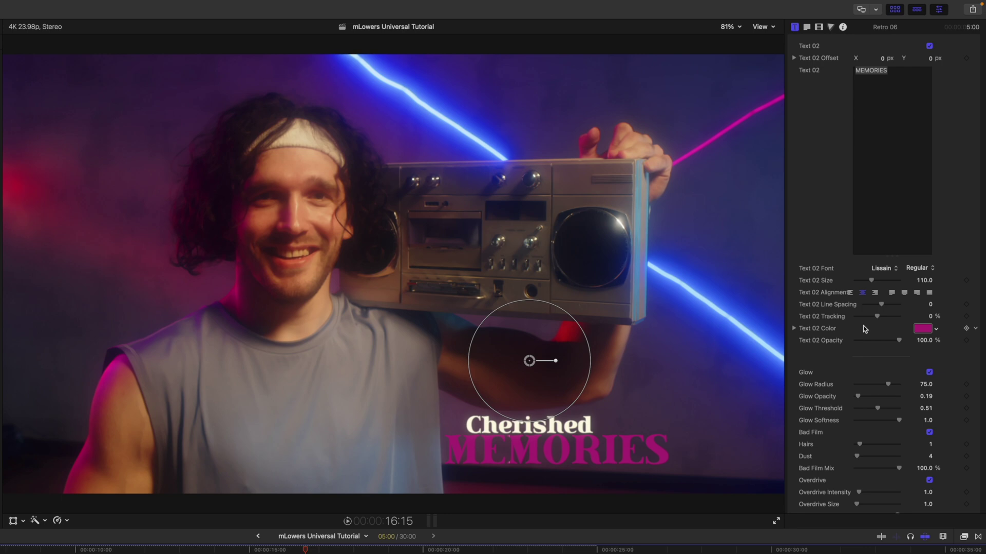
pyautogui.scroll(-3, 824, 384)
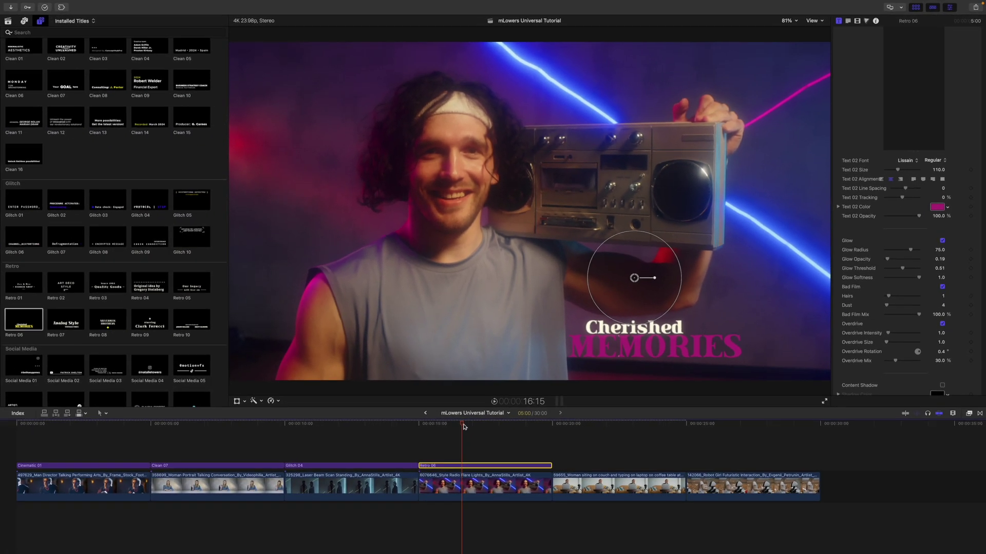
pyautogui.moveTo(463, 426); pyautogui.dragTo(554, 433)
# Step: Connect the Social Media 04 lower-third over the laptop clip after Retro 06
pyautogui.scroll(-5, 134, 319)
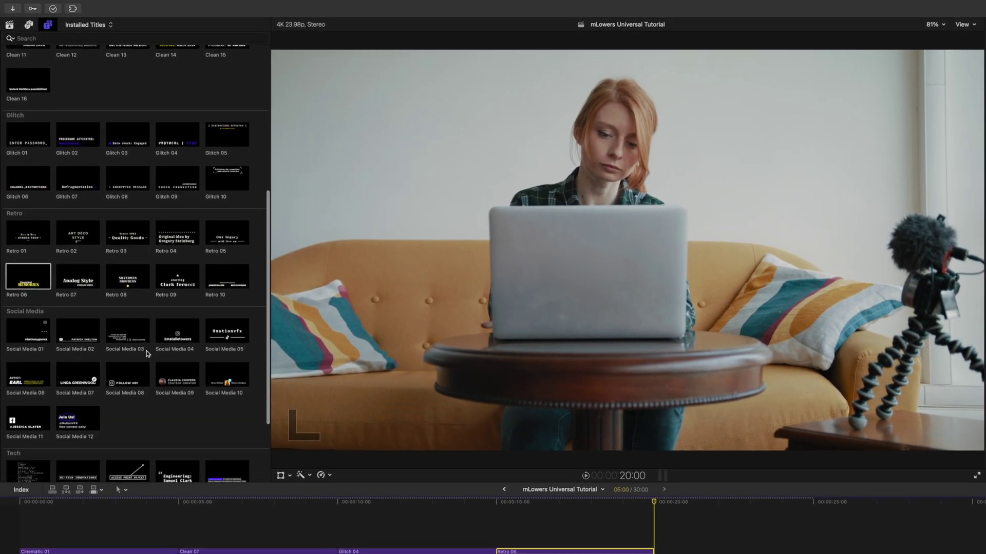
pyautogui.scroll(-2, 155, 369)
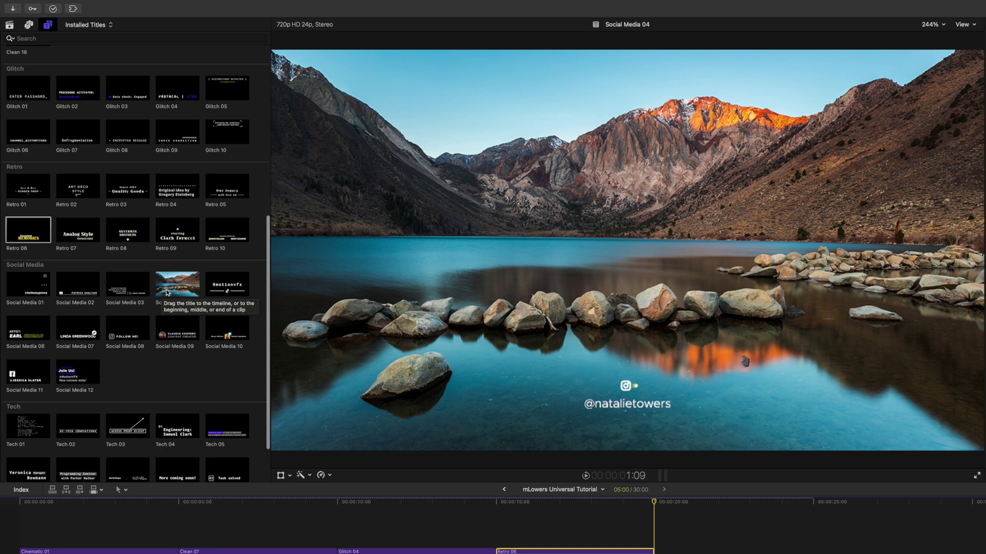
pyautogui.click(167, 291)
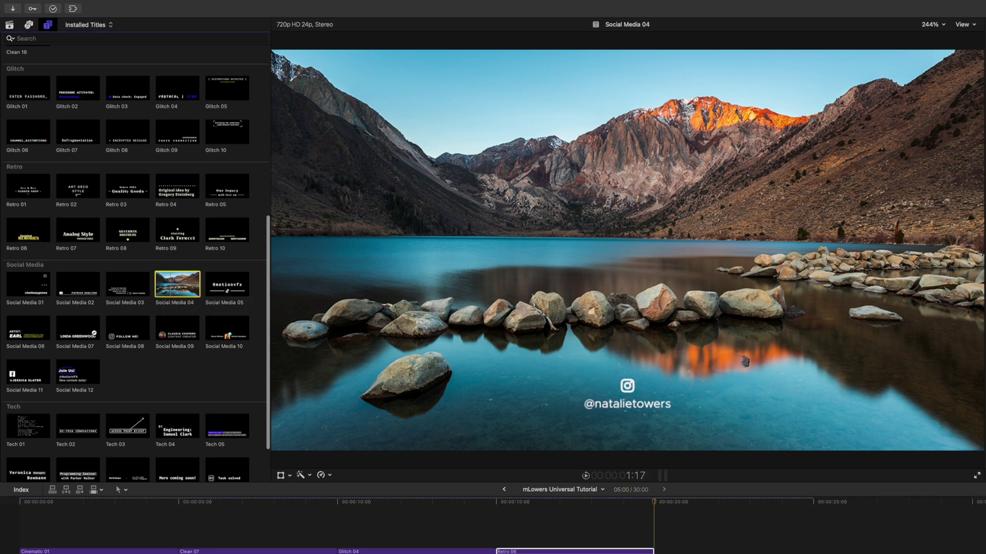
pyautogui.press('q')
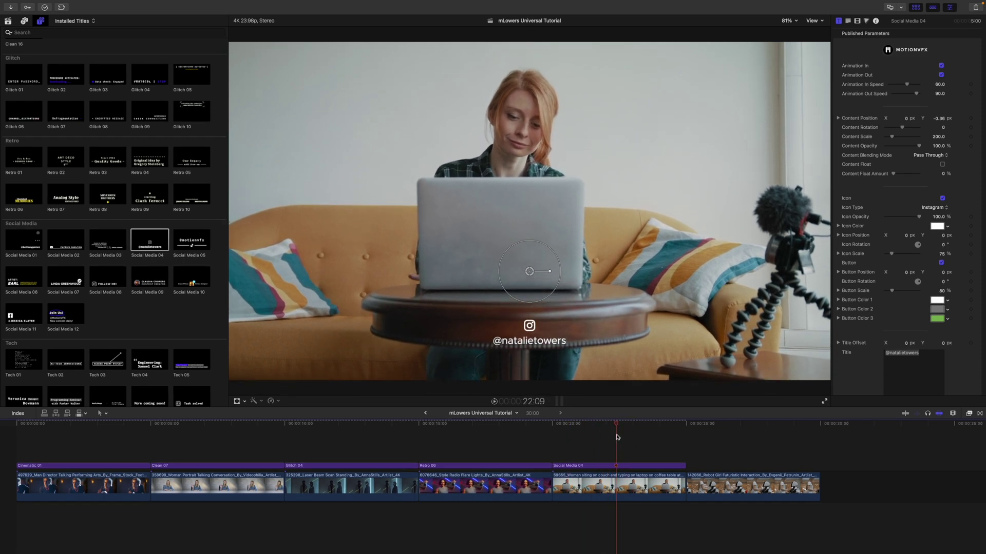
# Step: Move the Social Media 04 title up over the laptop lid and review the icon platform options
pyautogui.click(623, 467)
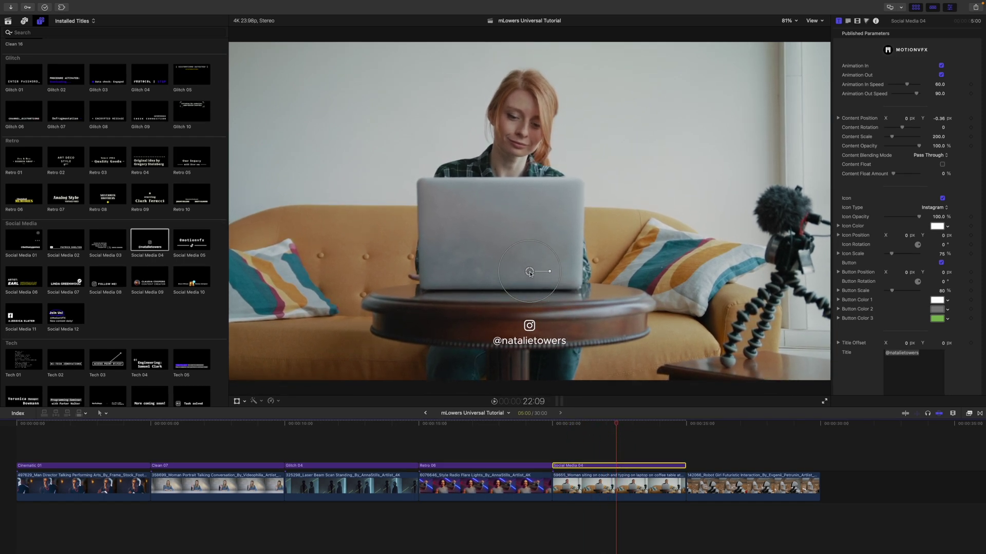
pyautogui.moveTo(530, 273); pyautogui.dragTo(503, 174)
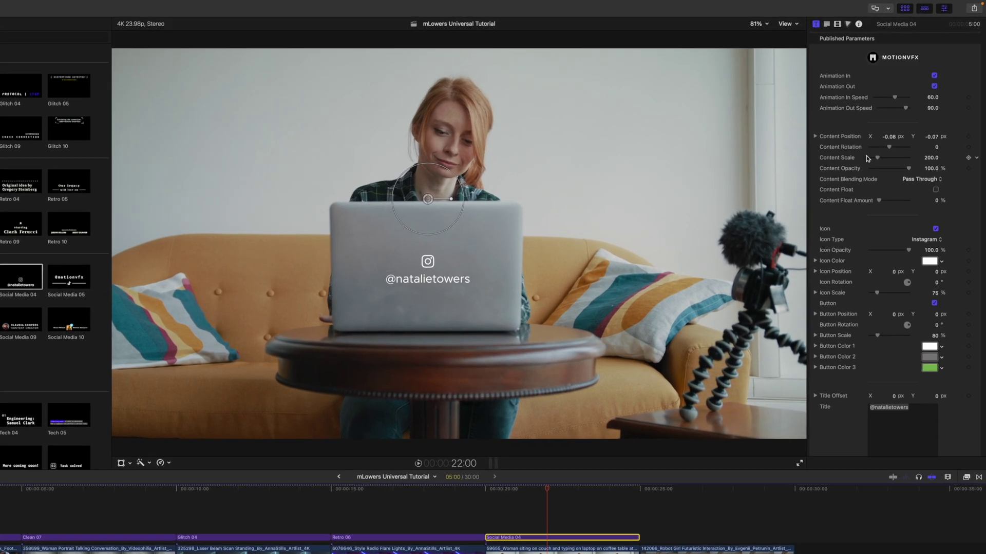
pyautogui.scroll(-2, 825, 255)
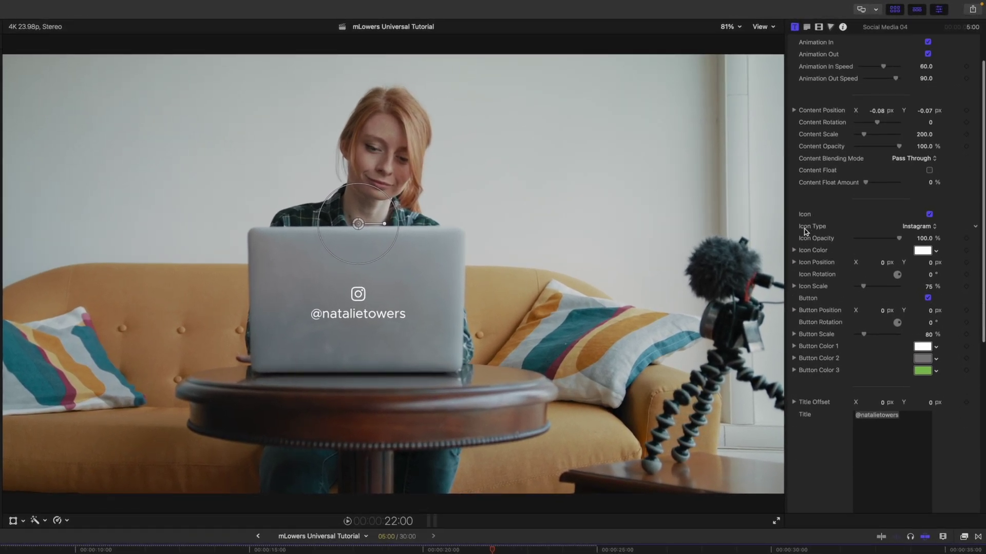
pyautogui.click(925, 228)
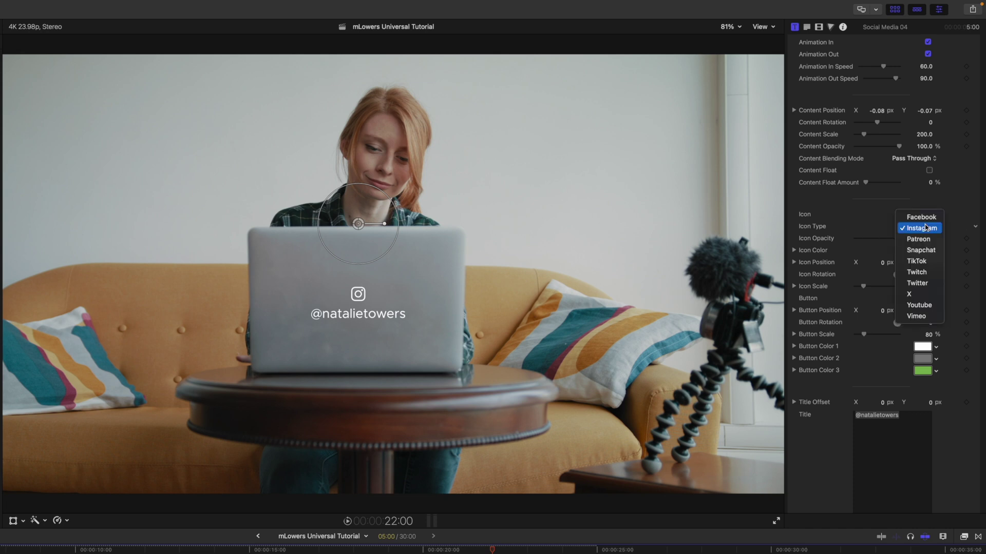
pyautogui.click(919, 305)
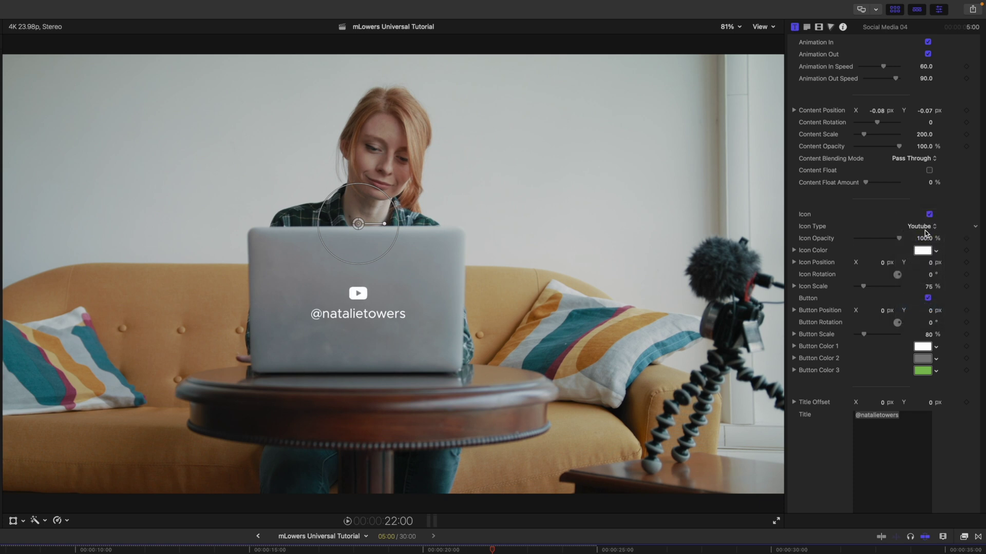
pyautogui.click(925, 232)
pyautogui.click(927, 214)
pyautogui.click(928, 227)
pyautogui.click(928, 236)
pyautogui.click(929, 228)
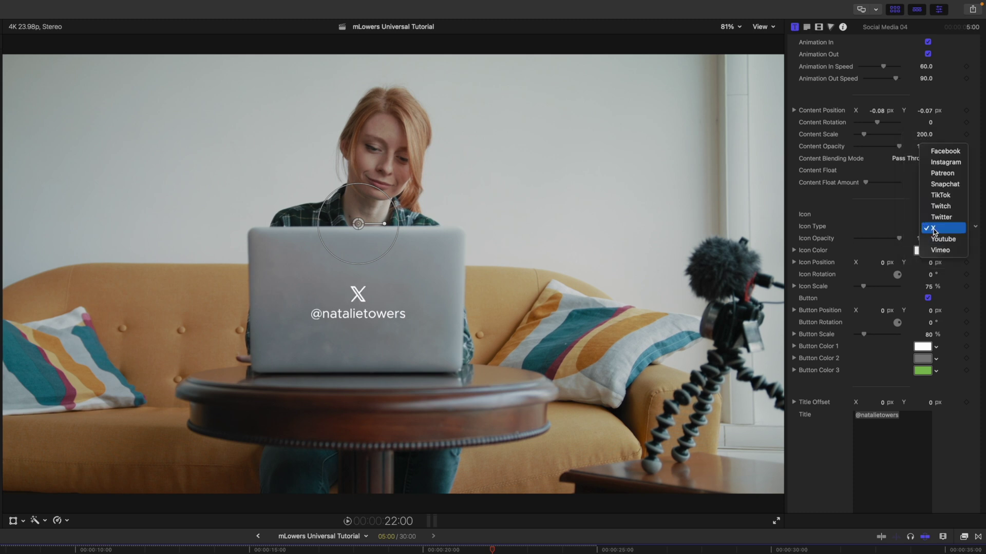
pyautogui.click(937, 162)
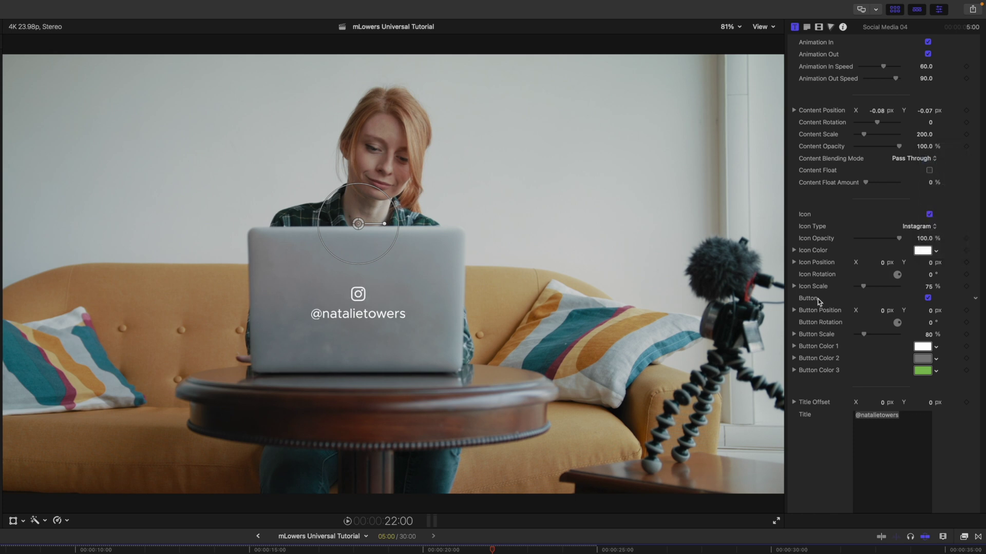
pyautogui.scroll(-2, 810, 312)
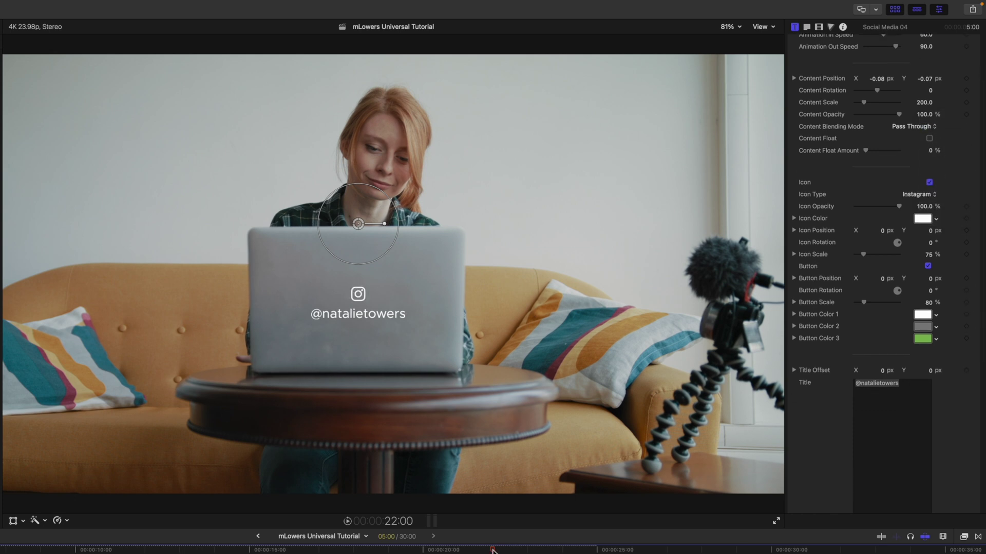
pyautogui.moveTo(493, 551); pyautogui.dragTo(454, 551)
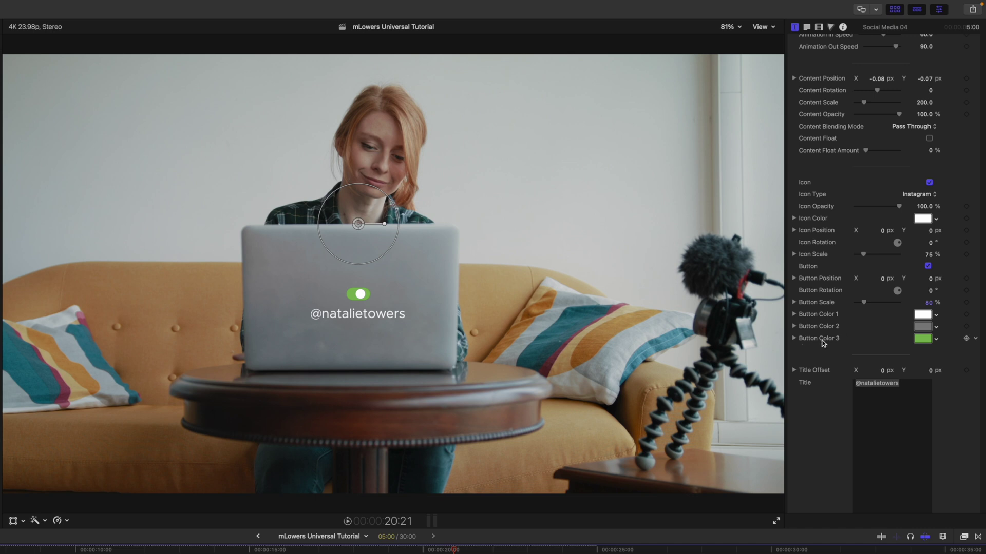
# Step: Sample the teal pillow stripe into Button Color 3 with the eyedropper, then play the title
pyautogui.click(922, 339)
pyautogui.click(791, 230)
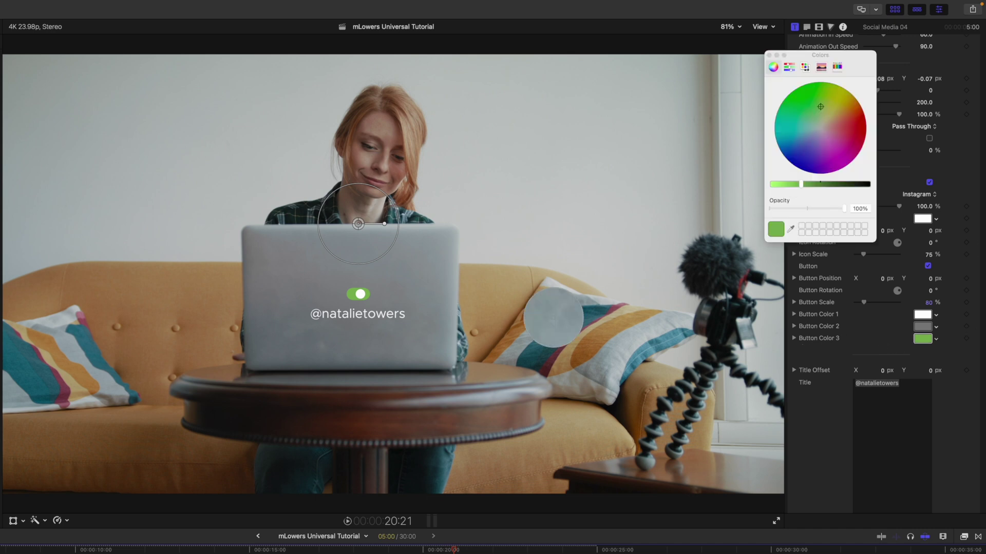
pyautogui.click(548, 344)
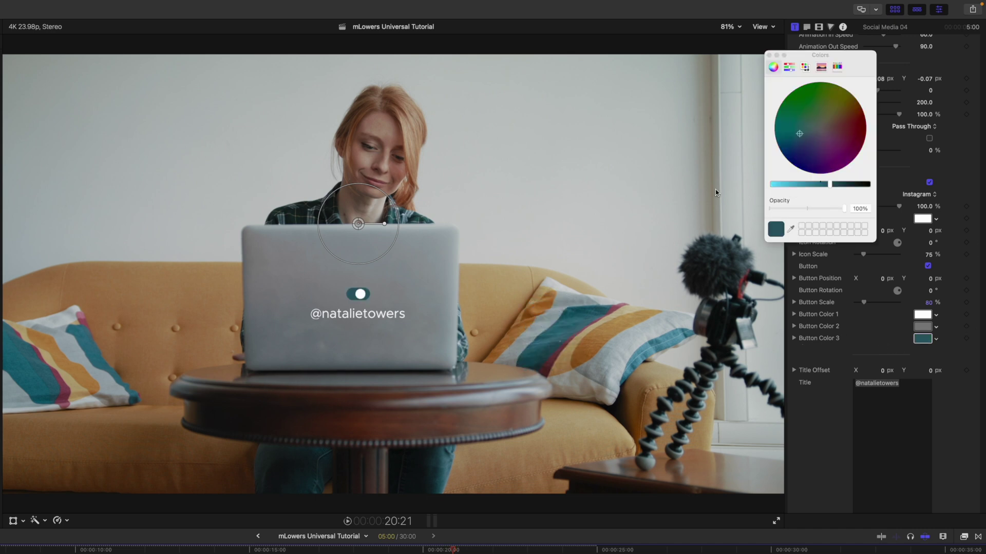
pyautogui.click(768, 56)
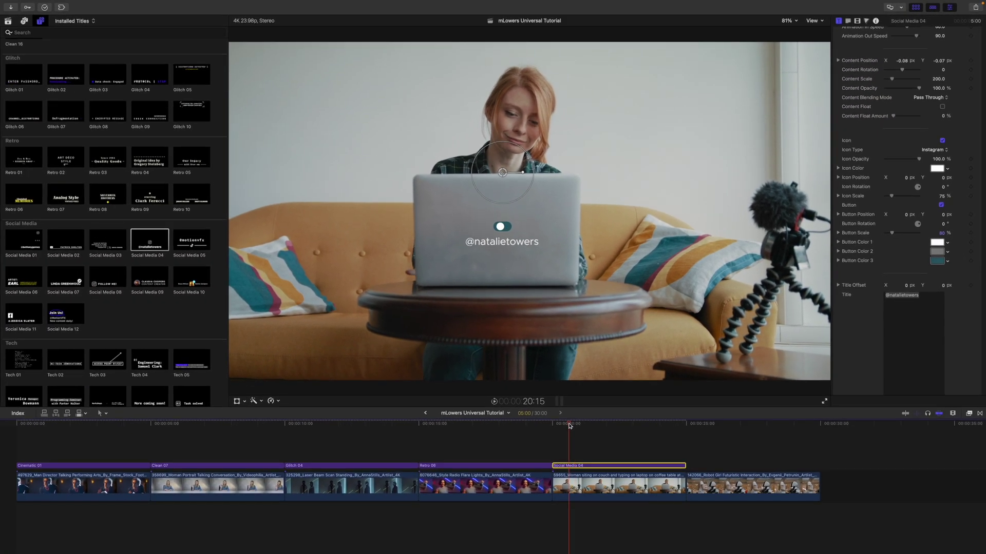
pyautogui.press('space')
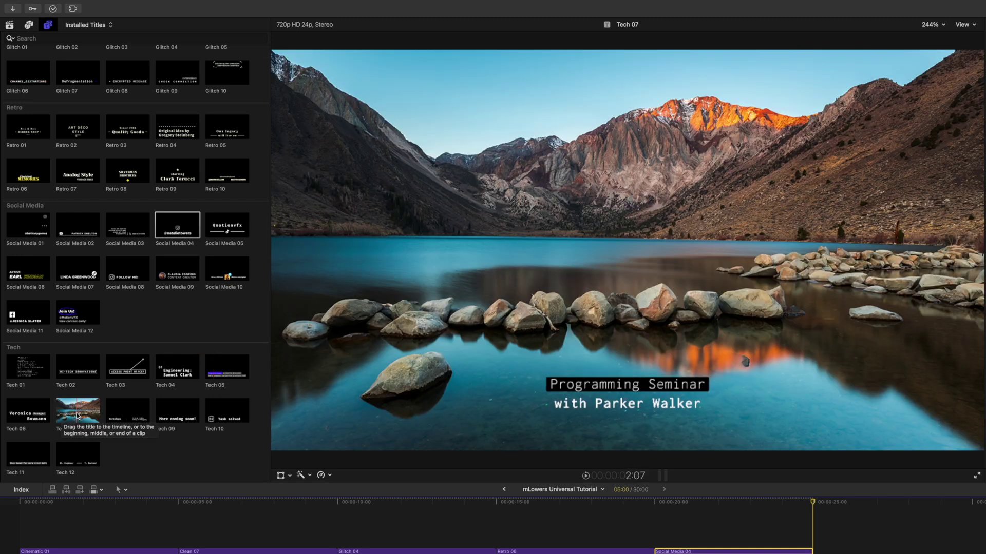
# Step: Connect the Tech 07 lower-third at the end of the timeline over the robot clip
pyautogui.click(77, 413)
pyautogui.press('q')
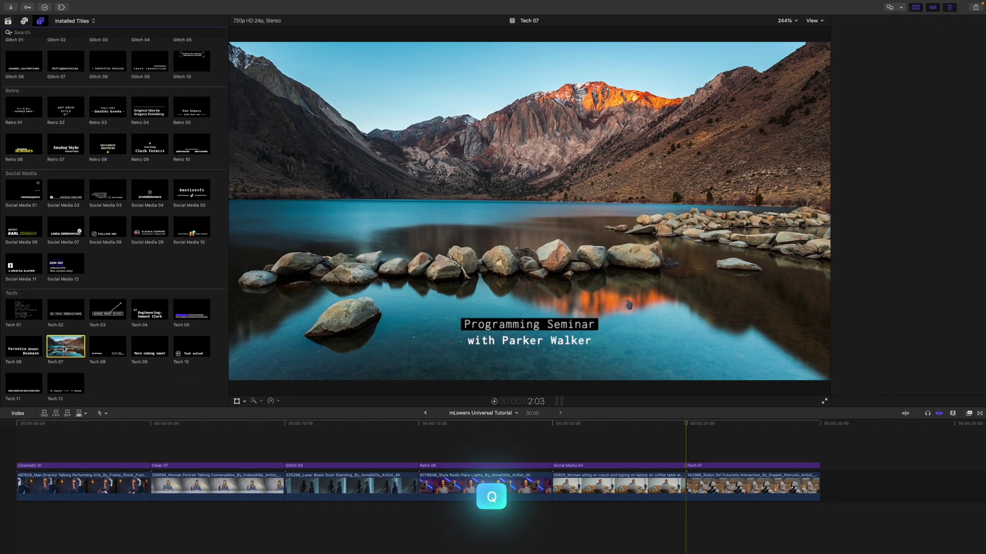
pyautogui.click(692, 425)
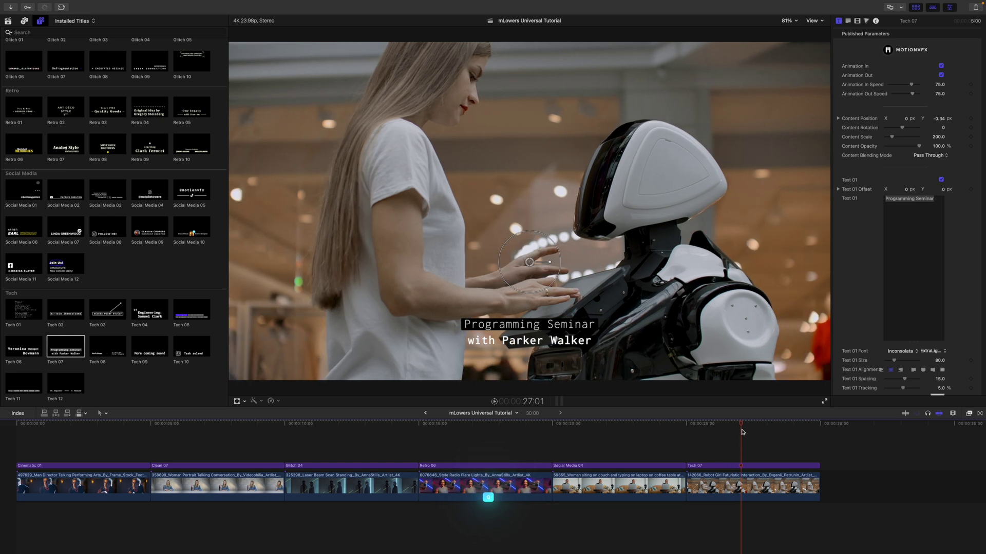
# Step: Drag the Tech 07 'Programming Seminar' title up and left onto the woman's torso
pyautogui.click(740, 466)
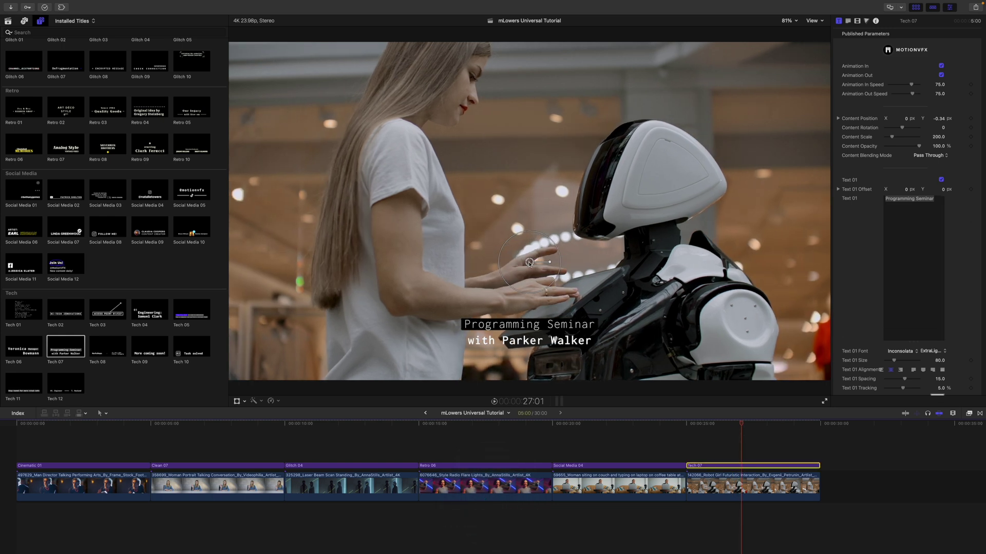
pyautogui.moveTo(529, 263); pyautogui.dragTo(396, 222)
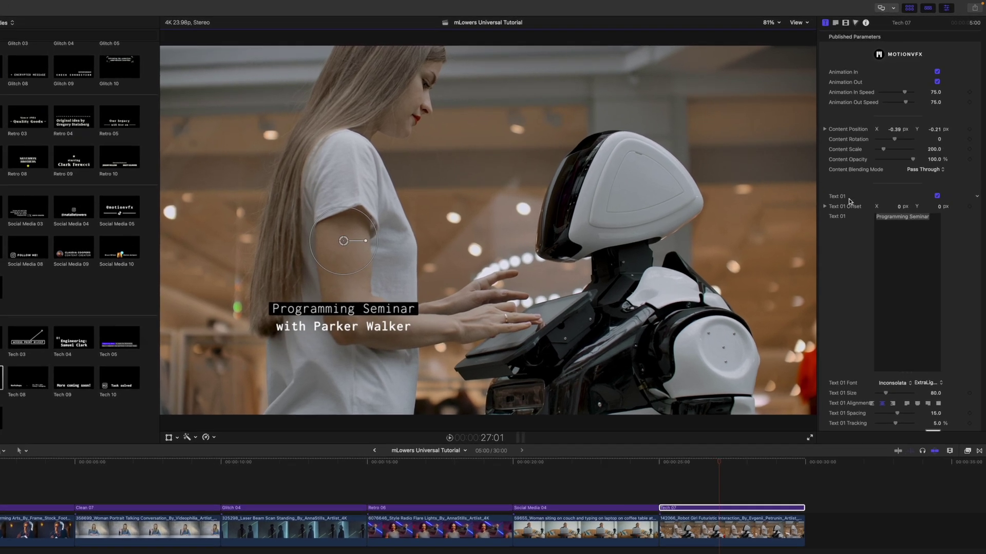
pyautogui.scroll(-10, 858, 188)
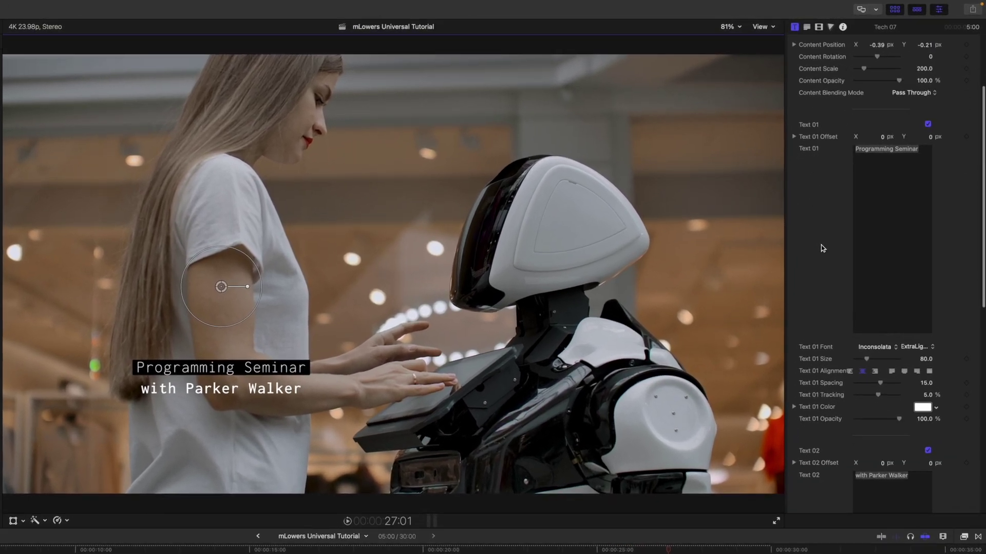
# Step: Enable the Tech 07 title's Border and enlarge it from 40 × 5 to width 54, height 24
pyautogui.scroll(-5, 821, 246)
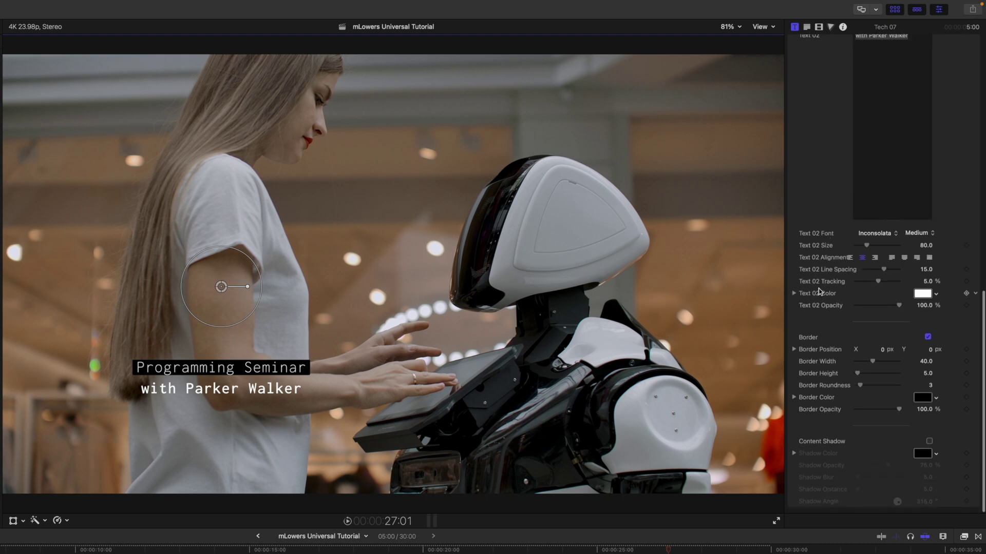
pyautogui.click(928, 337)
pyautogui.moveTo(883, 352); pyautogui.dragTo(867, 378)
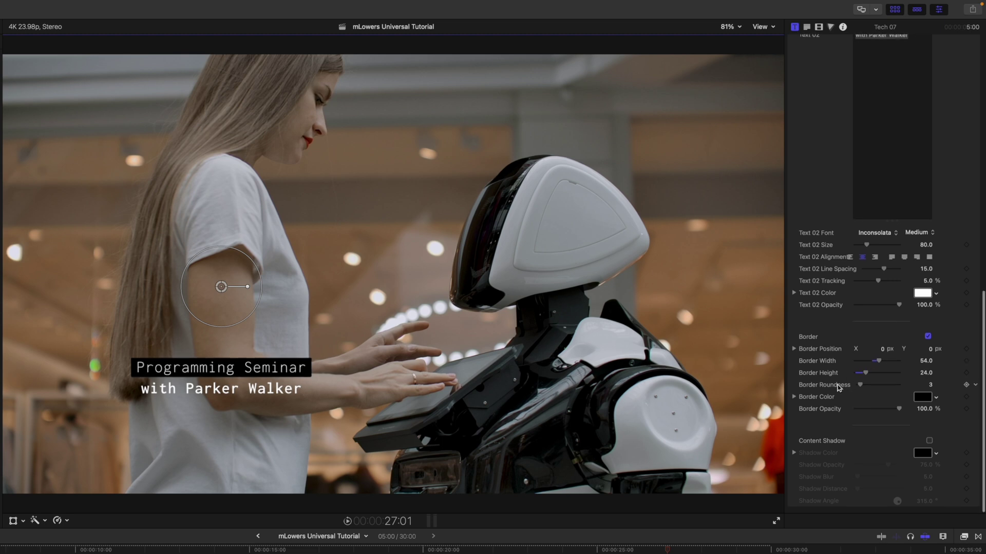